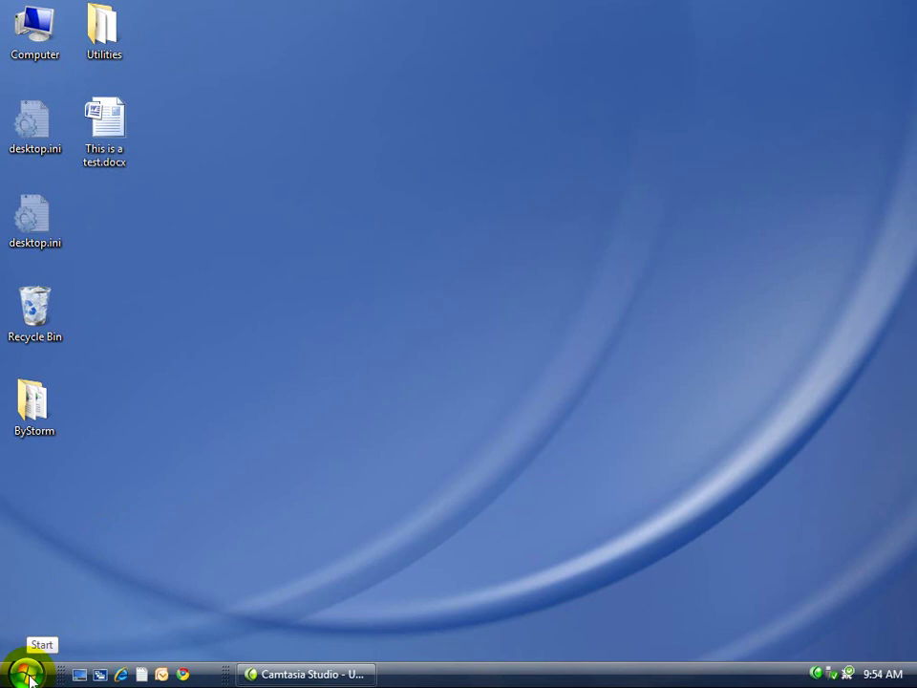
Open Local Security Policy from the Control Panel's Administrative Tools and close the Administrative Tools window.
{"action": "left_click", "coordinate": [27, 677]}
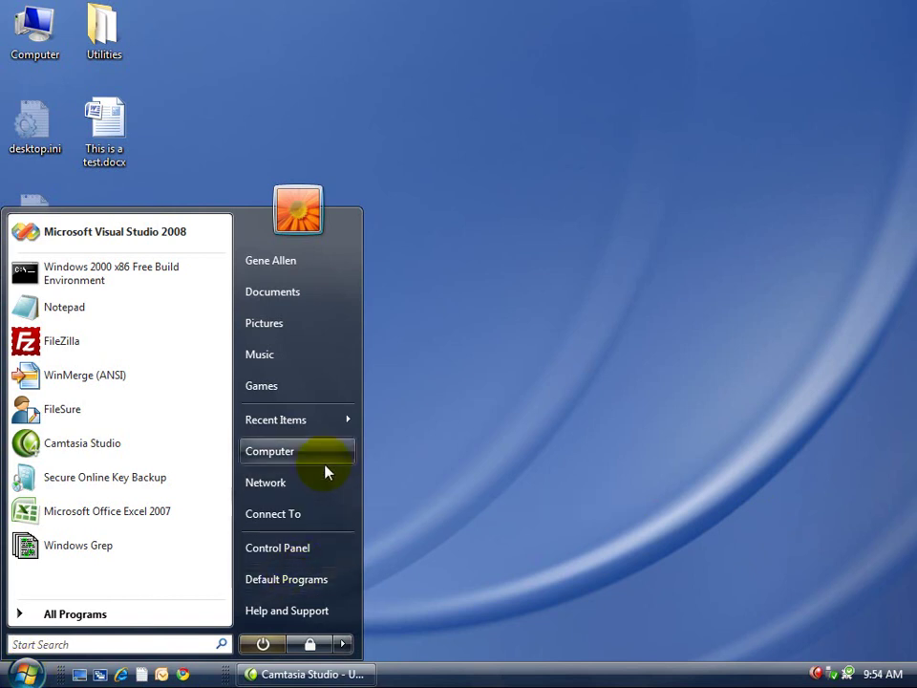
{"action": "left_click", "coordinate": [297, 550]}
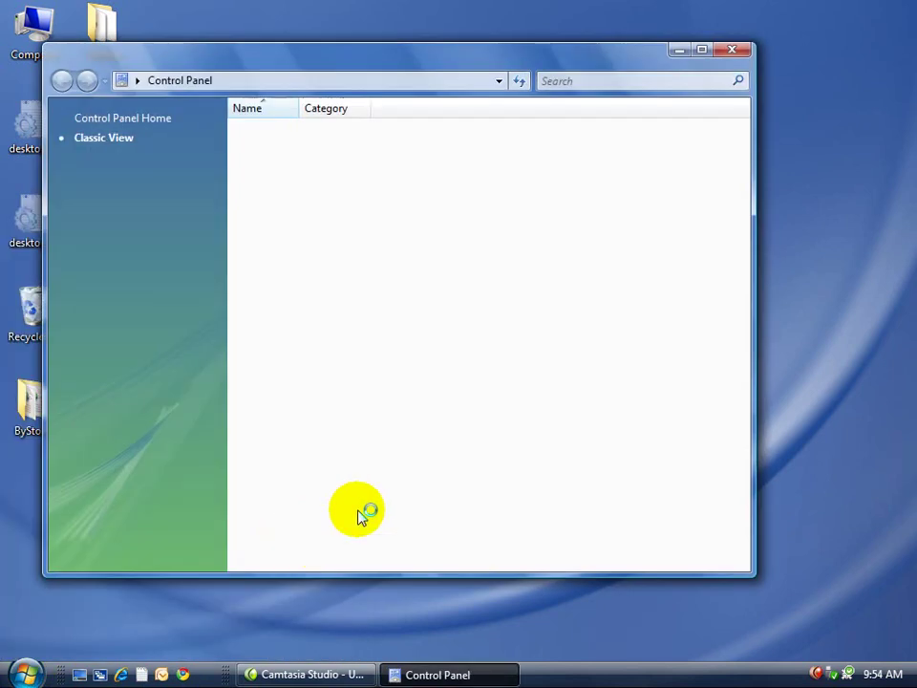
{"action": "left_click", "coordinate": [344, 178]}
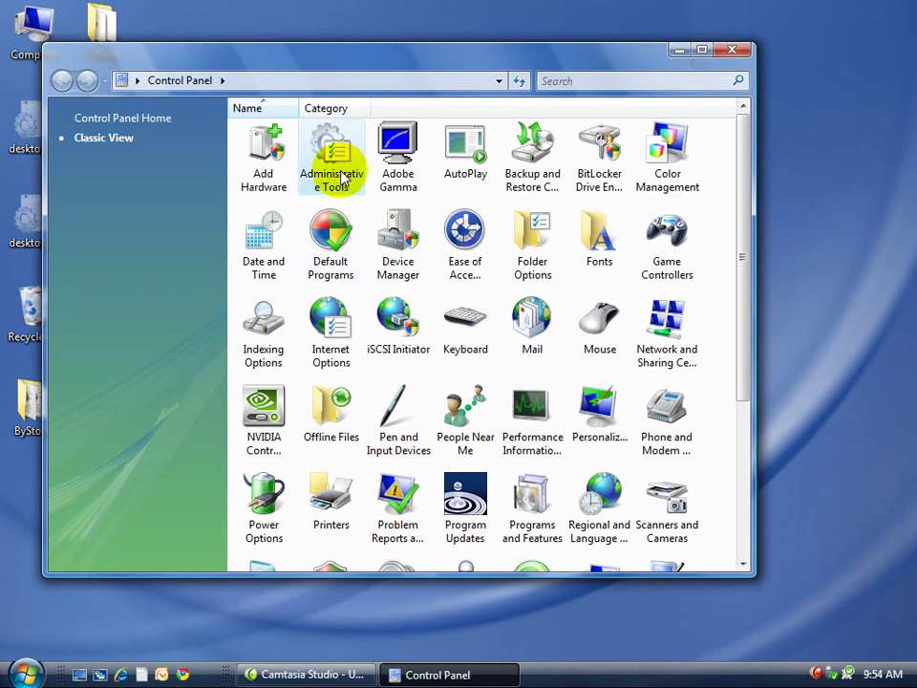
{"action": "double_click", "coordinate": [342, 172]}
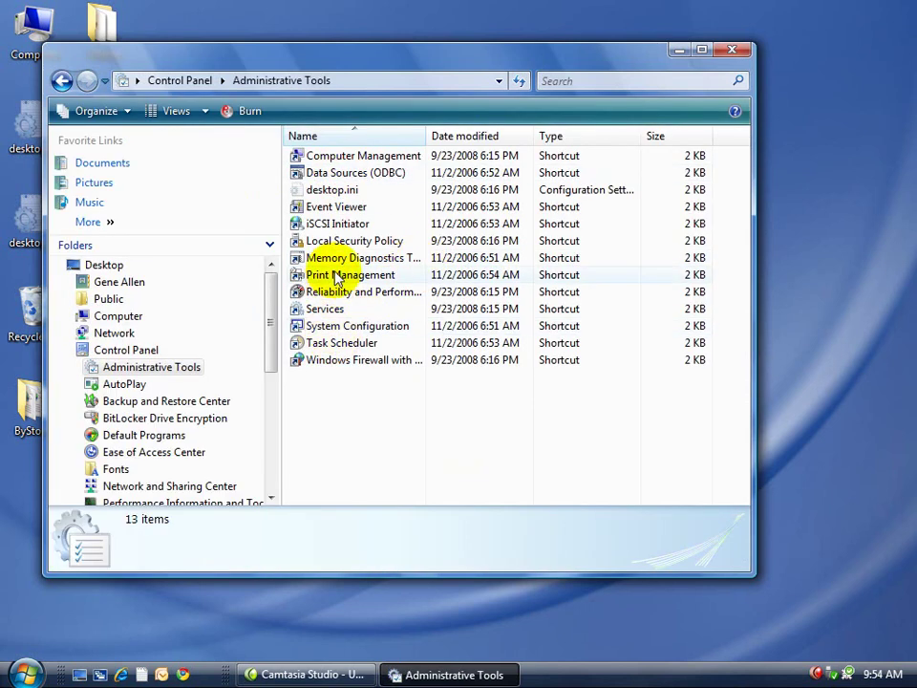
{"action": "left_click", "coordinate": [351, 244]}
{"action": "double_click", "coordinate": [351, 244]}
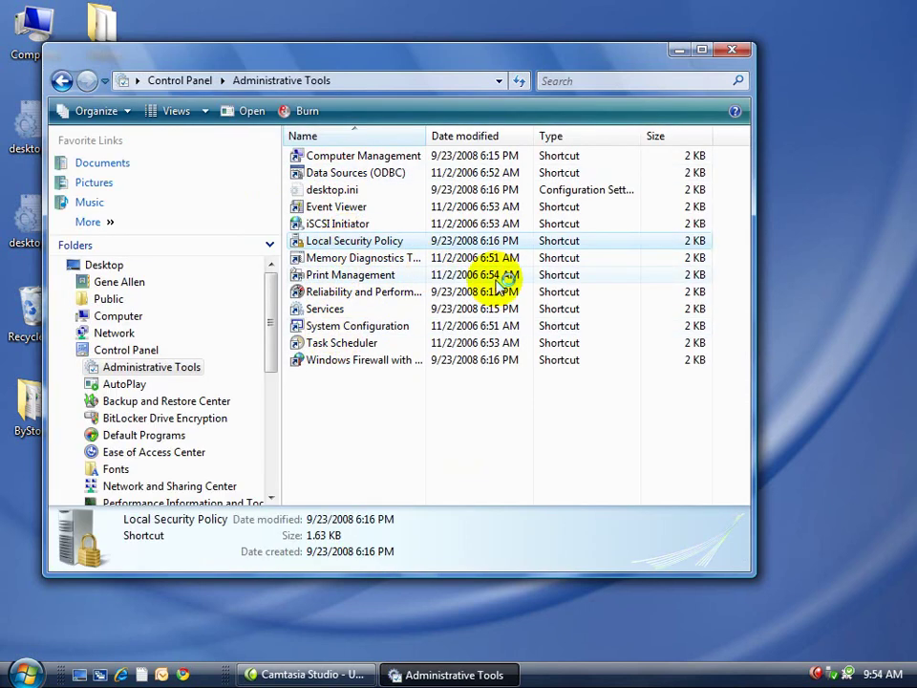
{"action": "left_click", "coordinate": [748, 56]}
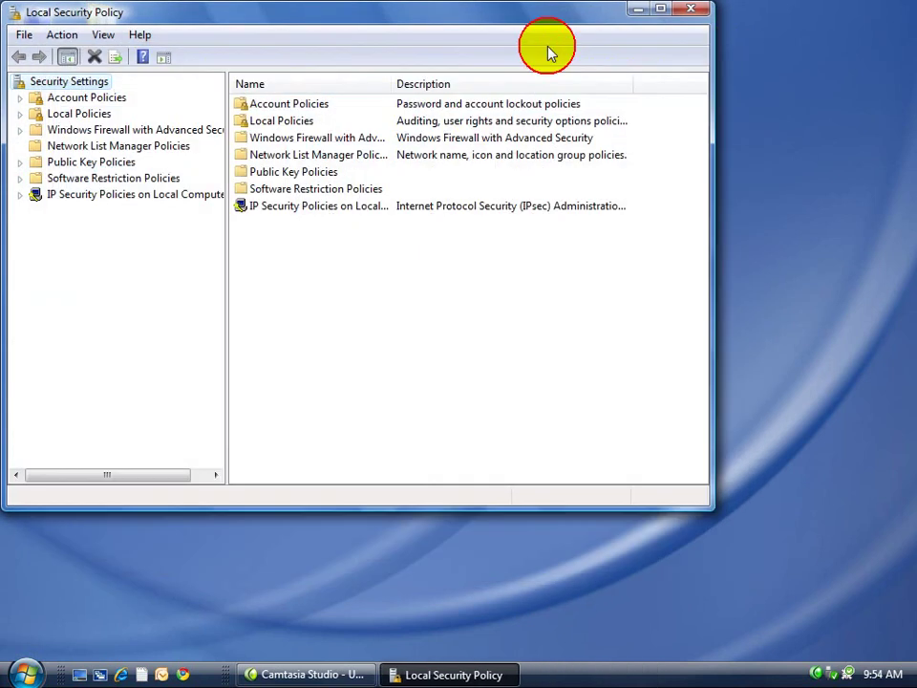
{"action": "left_click_drag", "start_coordinate": [498, 20], "coordinate": [631, 50]}
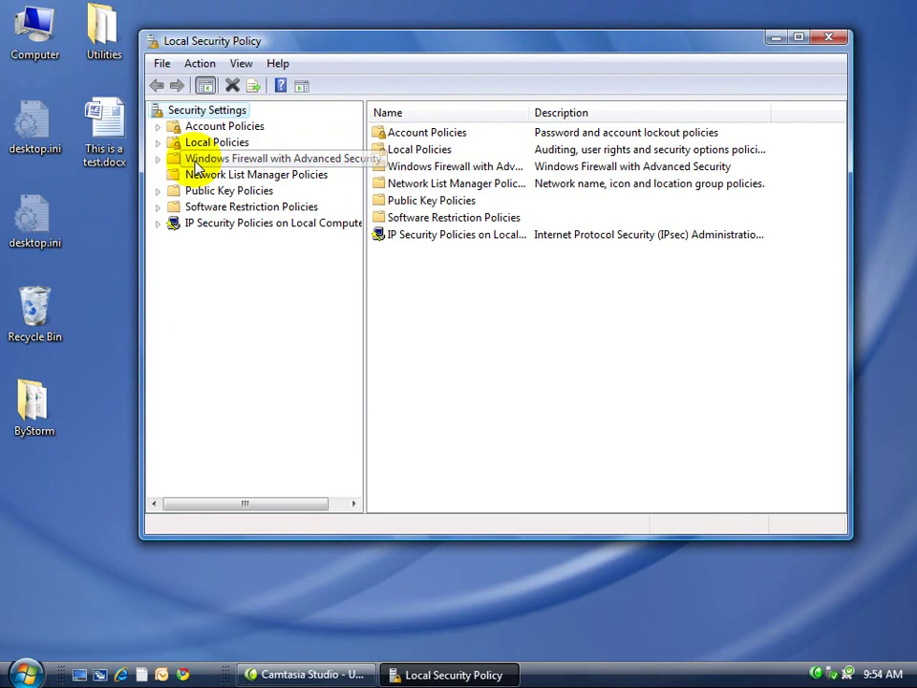
Open the Audit object access properties under Local Policies, Audit Policy, and view the policy's explanation.
{"action": "left_click", "coordinate": [158, 143]}
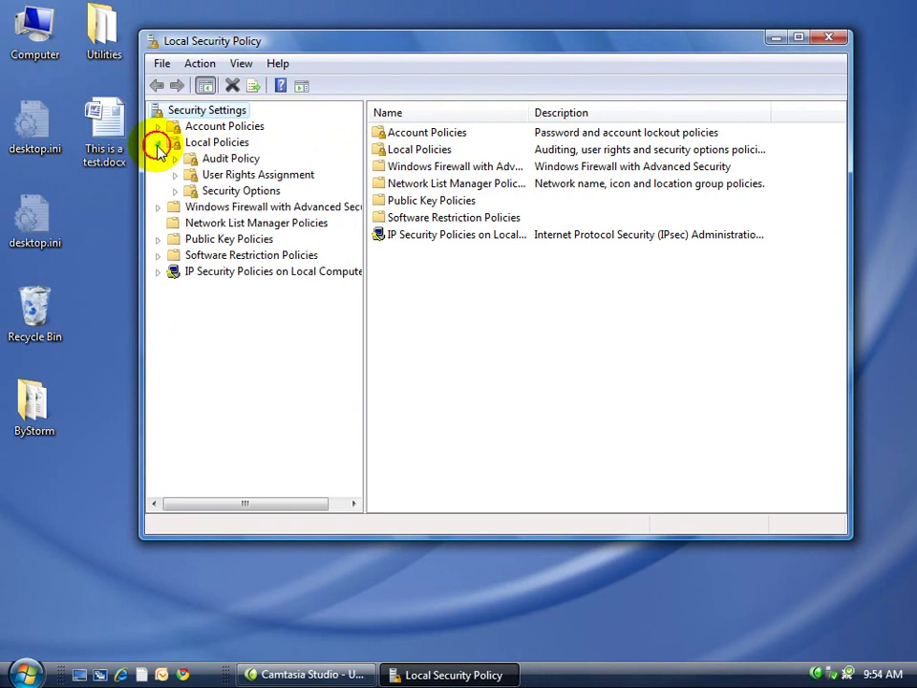
{"action": "left_click", "coordinate": [212, 158]}
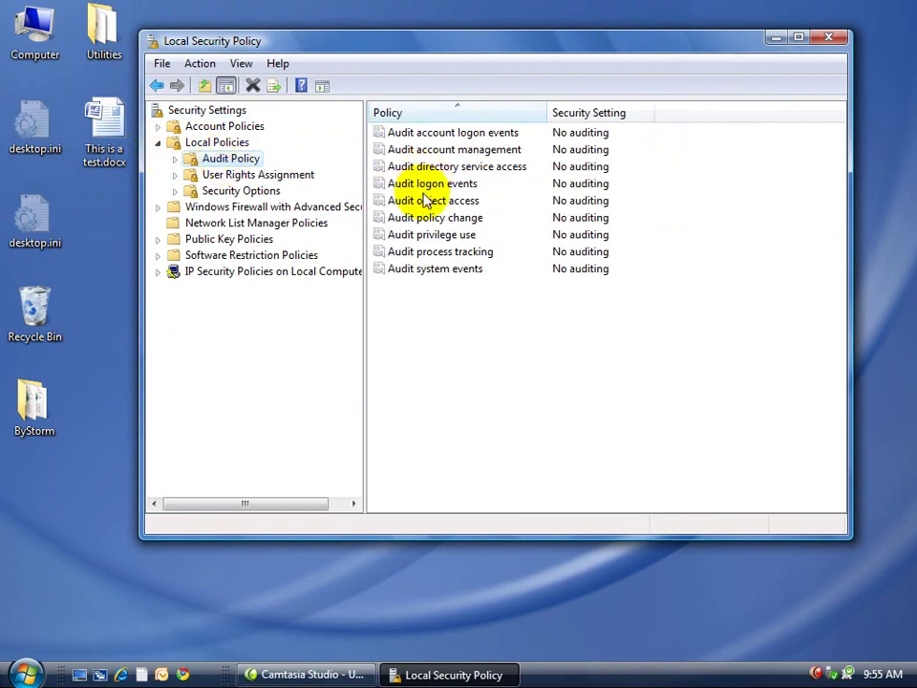
{"action": "left_click", "coordinate": [425, 202]}
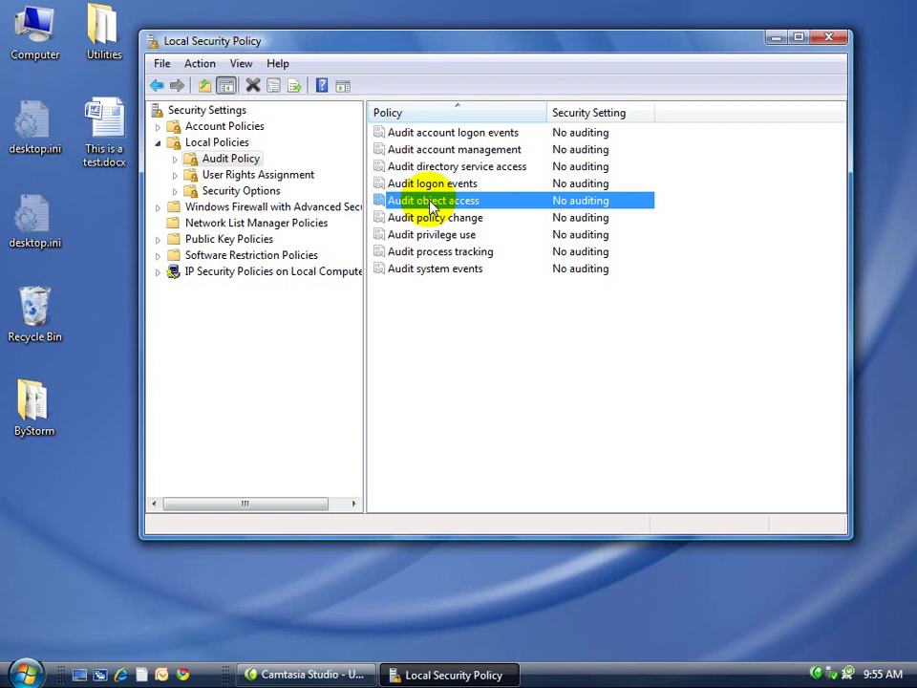
{"action": "double_click", "coordinate": [433, 205]}
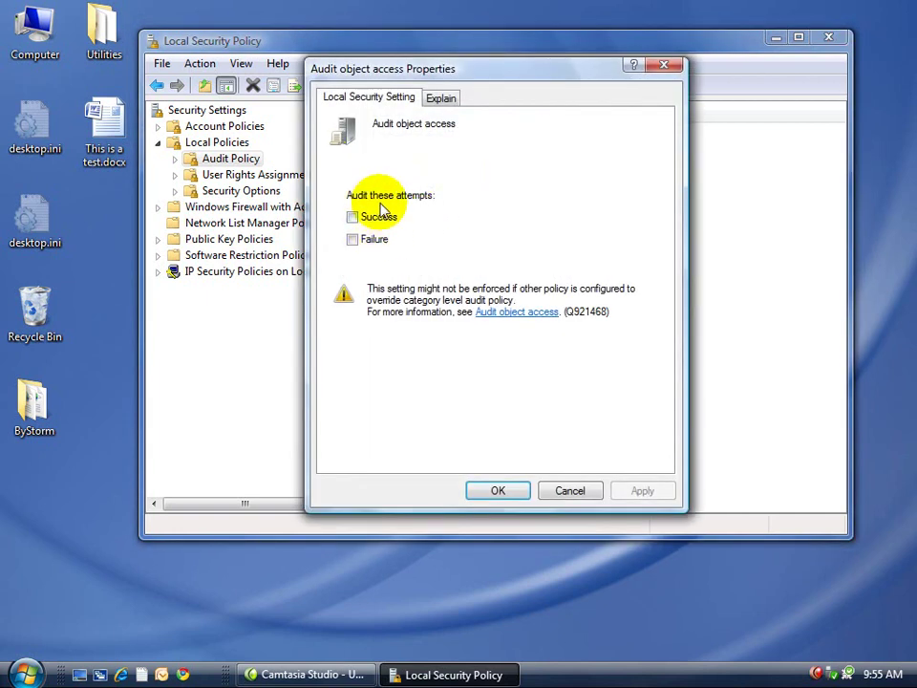
{"action": "left_click", "coordinate": [446, 100]}
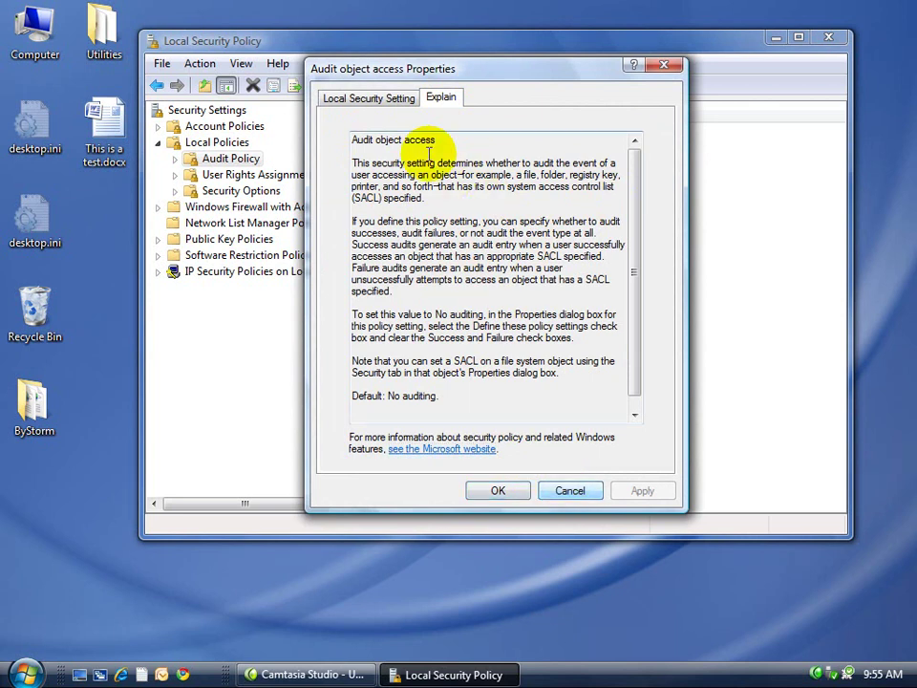
Enable Success and Failure auditing for object access, apply the setting and close Local Security Policy.
{"action": "left_click", "coordinate": [384, 99]}
{"action": "left_click", "coordinate": [375, 217]}
{"action": "left_click", "coordinate": [368, 238]}
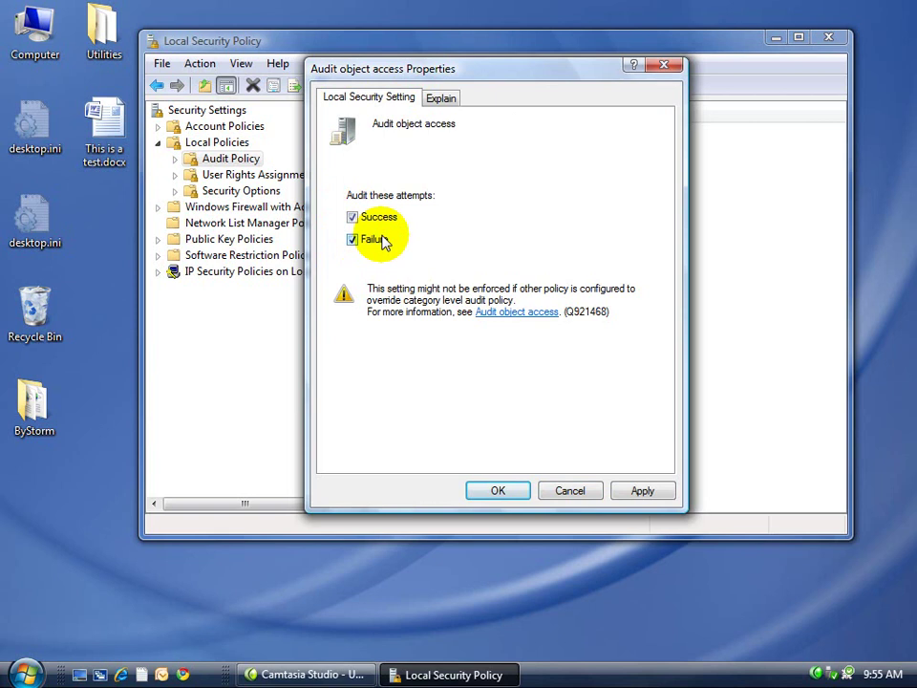
{"action": "left_click", "coordinate": [643, 490]}
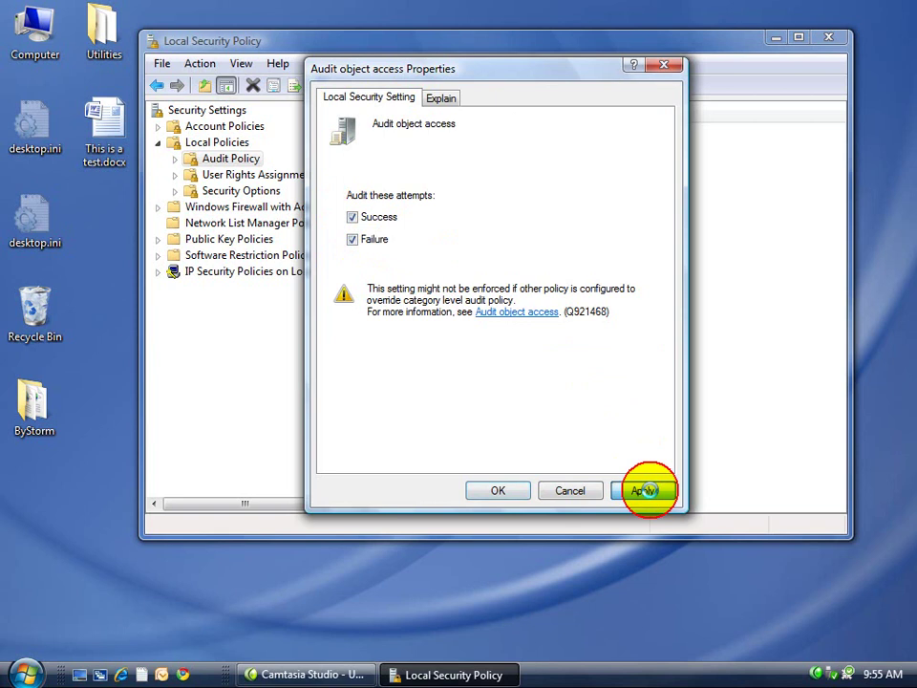
{"action": "left_click", "coordinate": [498, 490]}
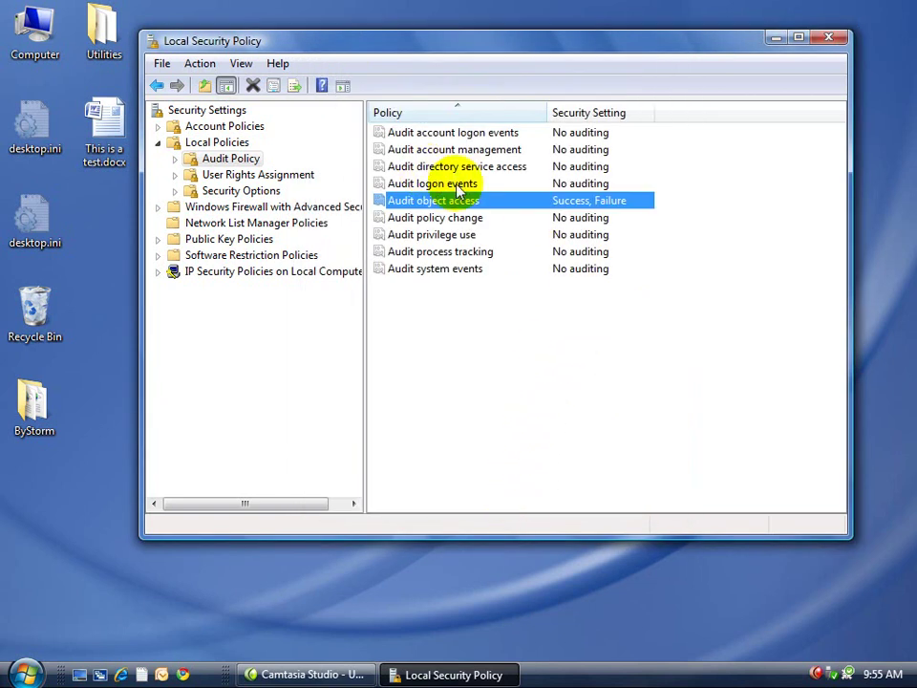
{"action": "left_click", "coordinate": [829, 38]}
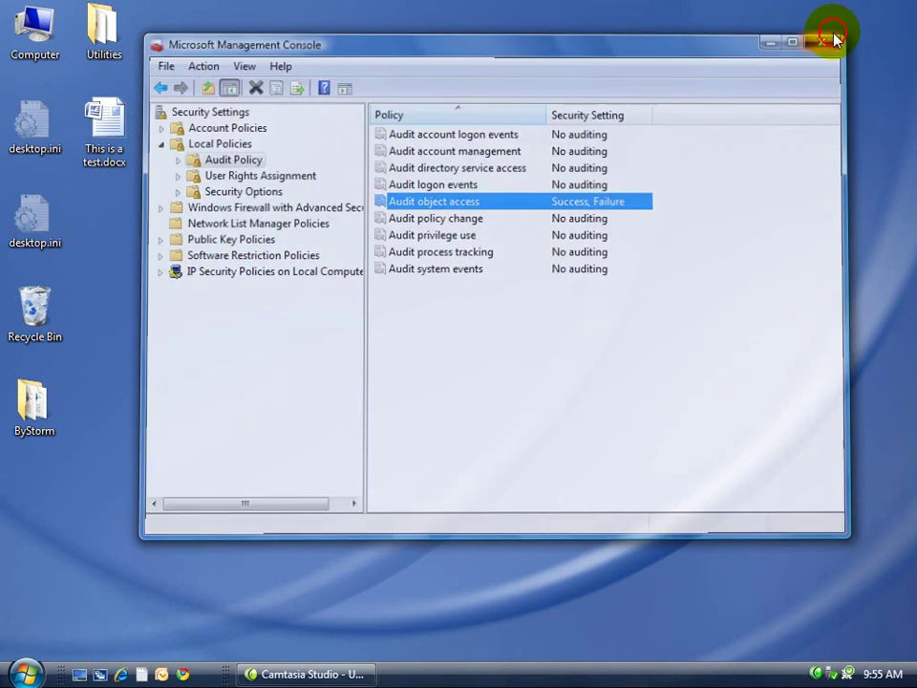
Browse the computer's folders to C:\Home Designs.
{"action": "right_click", "coordinate": [42, 40]}
{"action": "left_click", "coordinate": [79, 72]}
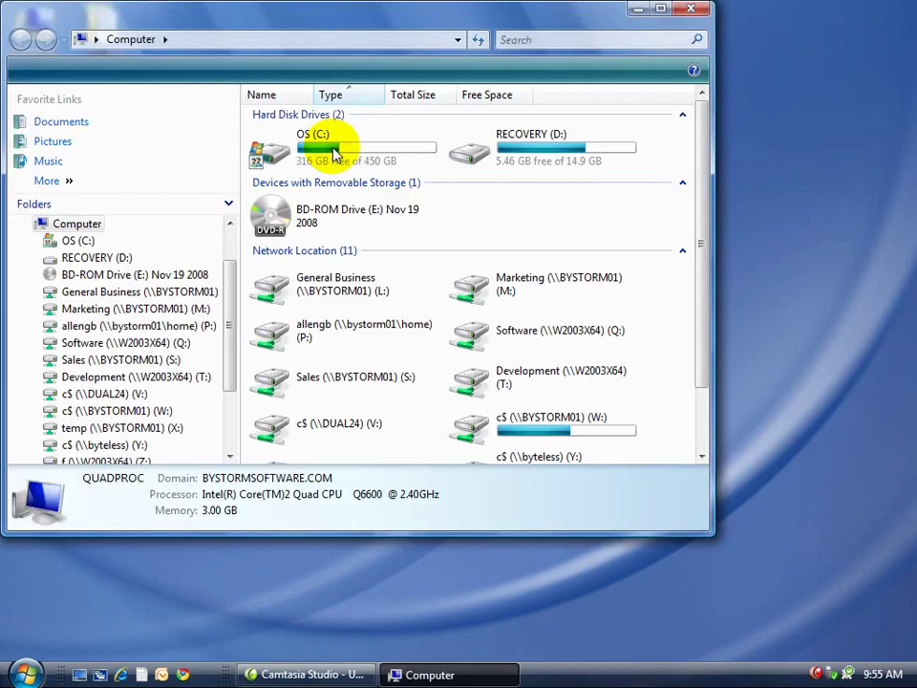
{"action": "left_click_drag", "start_coordinate": [351, 45], "coordinate": [469, 39]}
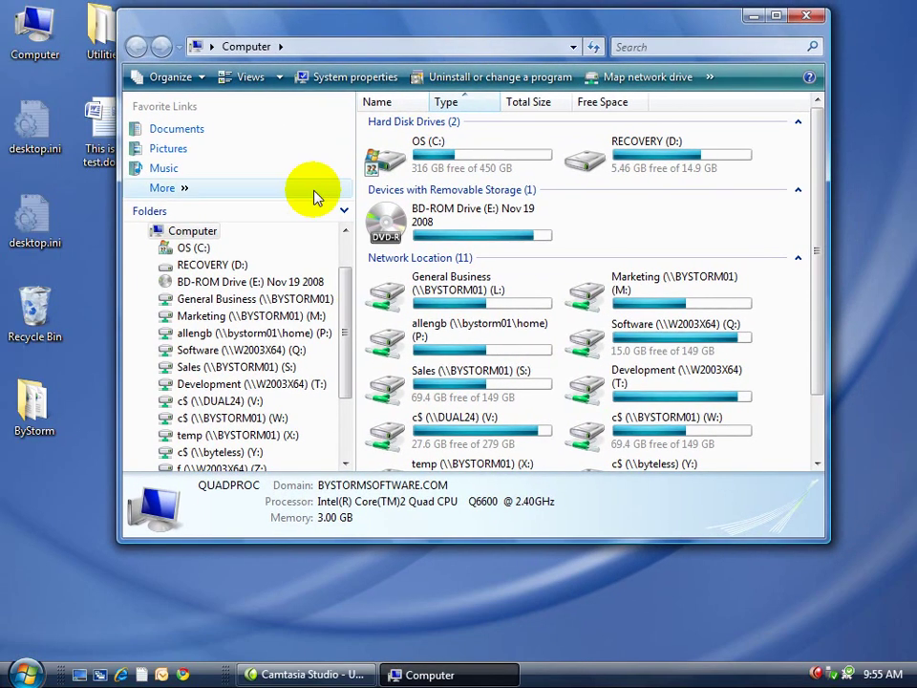
{"action": "left_click", "coordinate": [163, 248]}
{"action": "left_click_drag", "start_coordinate": [348, 298], "coordinate": [283, 342]}
{"action": "left_click", "coordinate": [235, 321]}
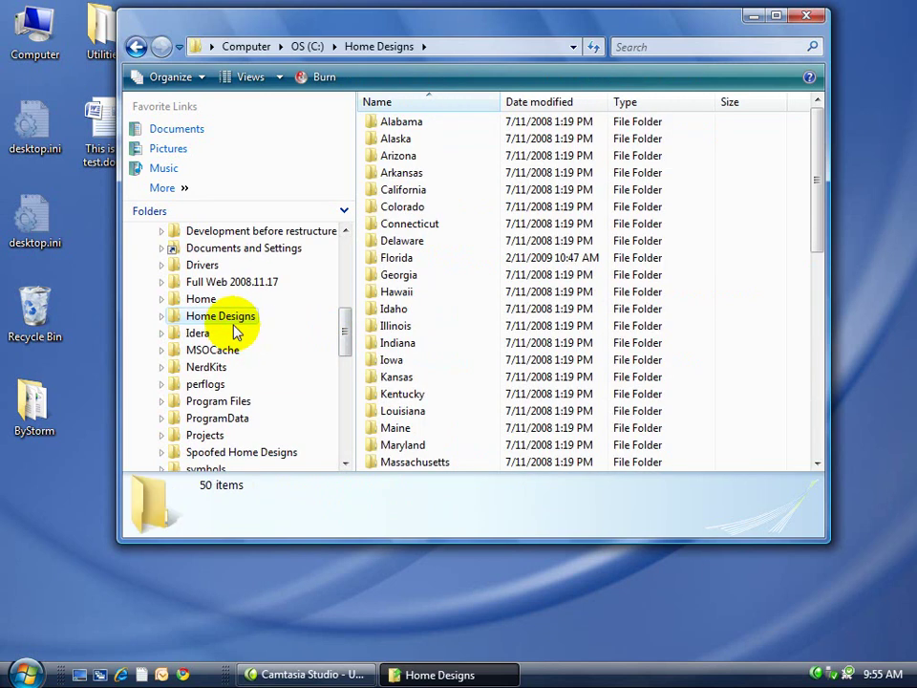
Open the auditing entries of the Home Designs folder for editing through its advanced security settings.
{"action": "right_click", "coordinate": [231, 317]}
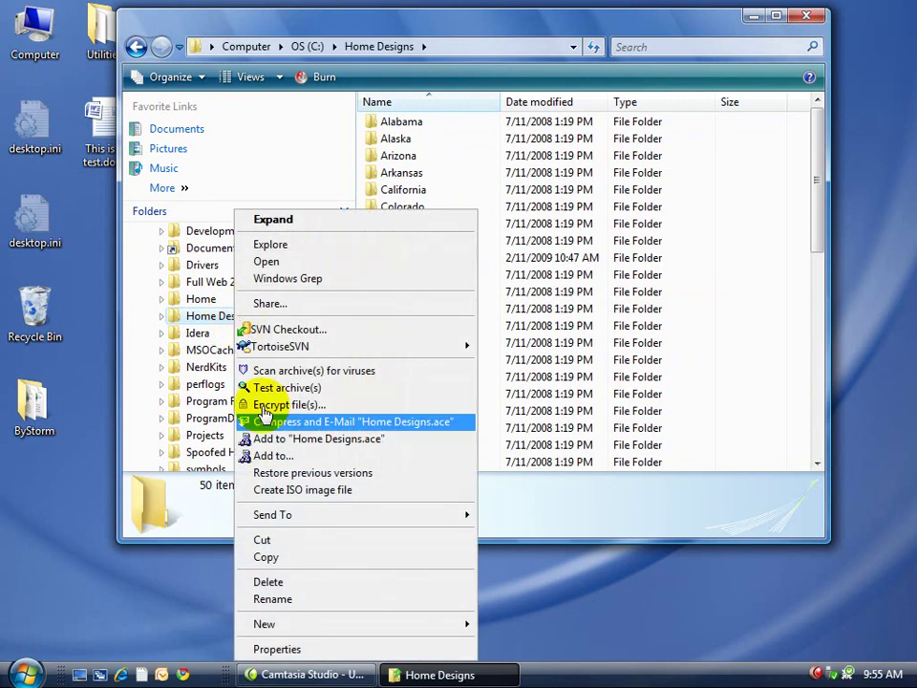
{"action": "left_click", "coordinate": [277, 648]}
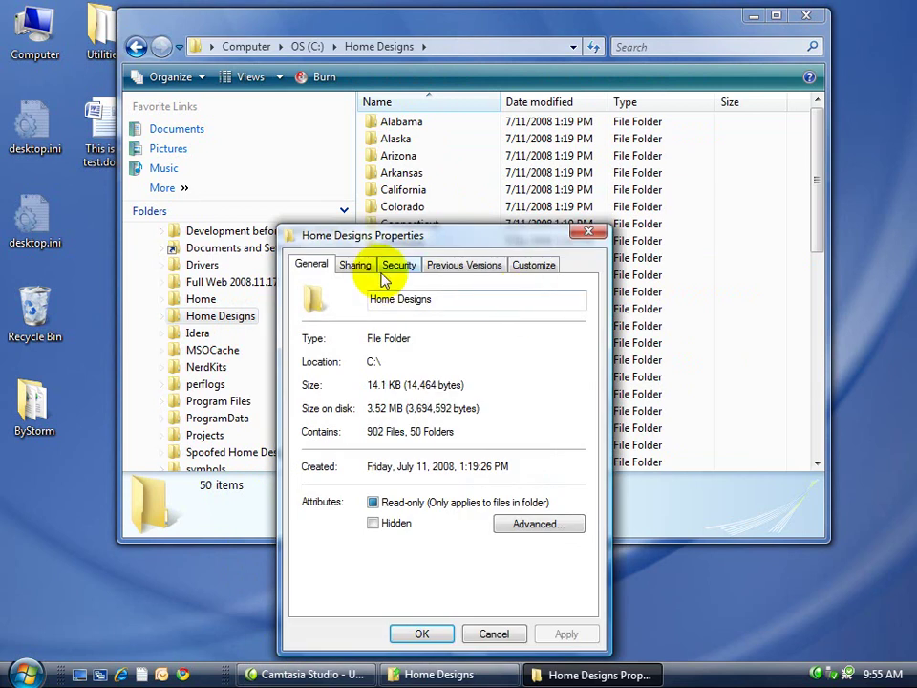
{"action": "left_click", "coordinate": [402, 274]}
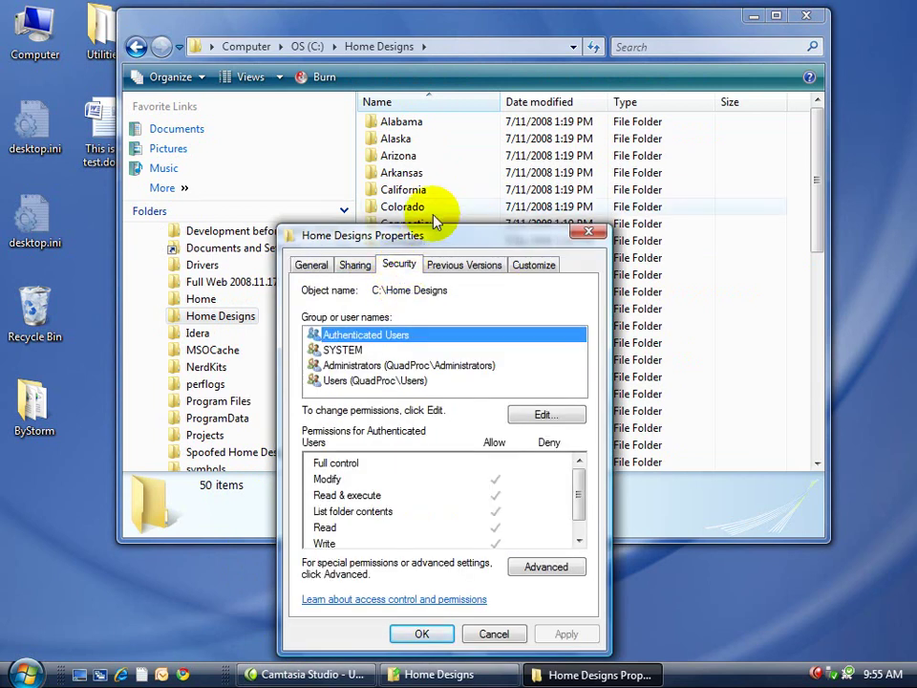
{"action": "left_click_drag", "start_coordinate": [430, 238], "coordinate": [434, 99]}
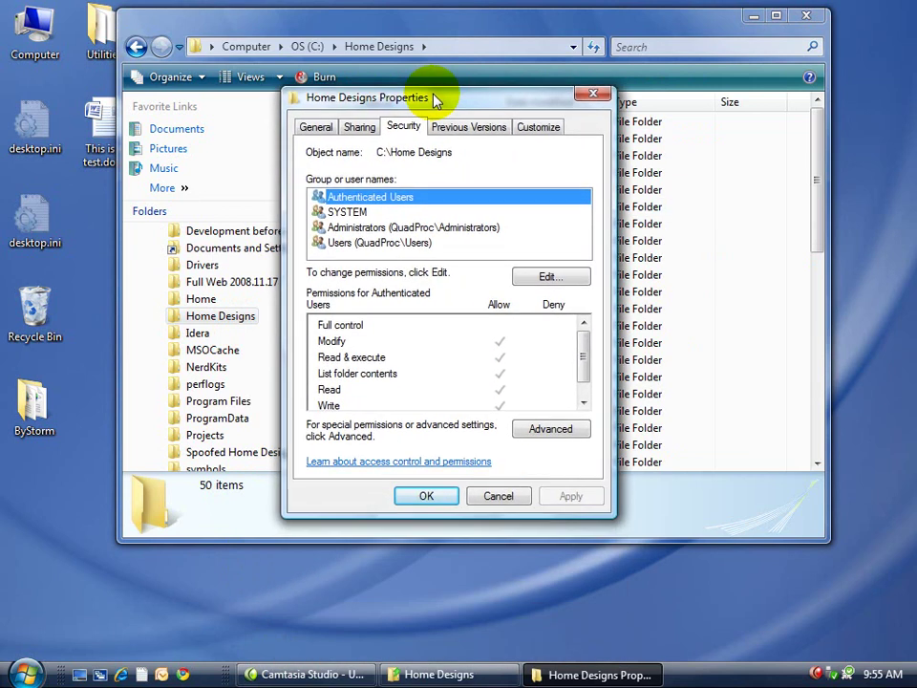
{"action": "left_click", "coordinate": [554, 429]}
{"action": "left_click", "coordinate": [411, 194]}
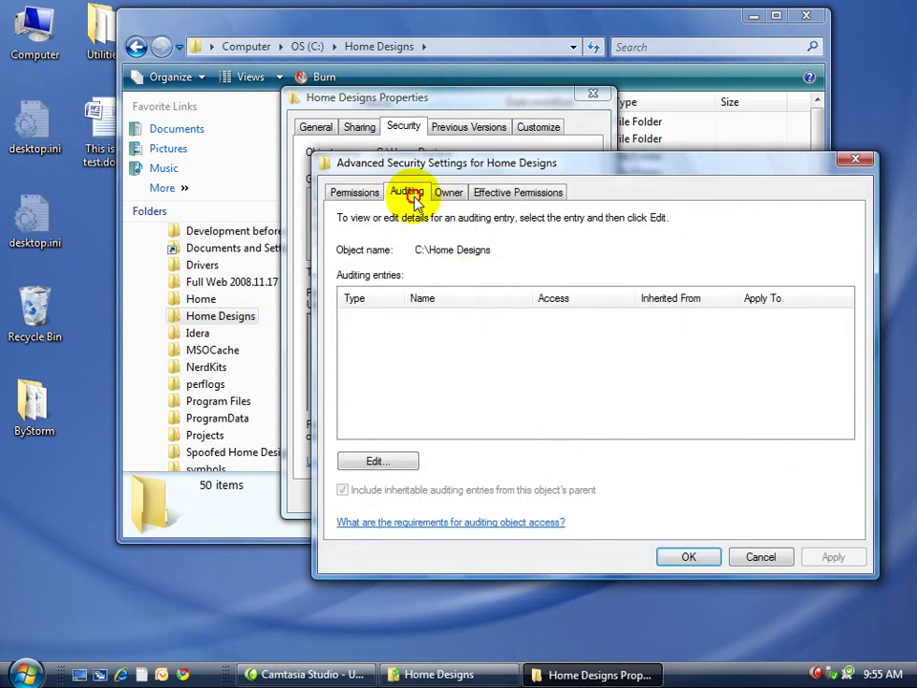
{"action": "left_click", "coordinate": [394, 465]}
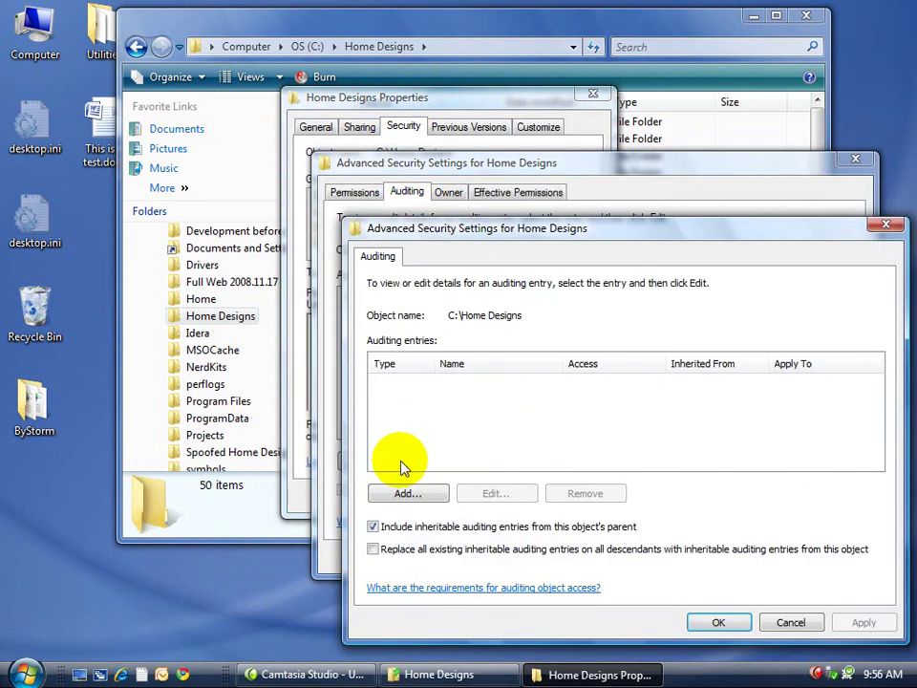
{"action": "left_click_drag", "start_coordinate": [537, 239], "coordinate": [458, 188]}
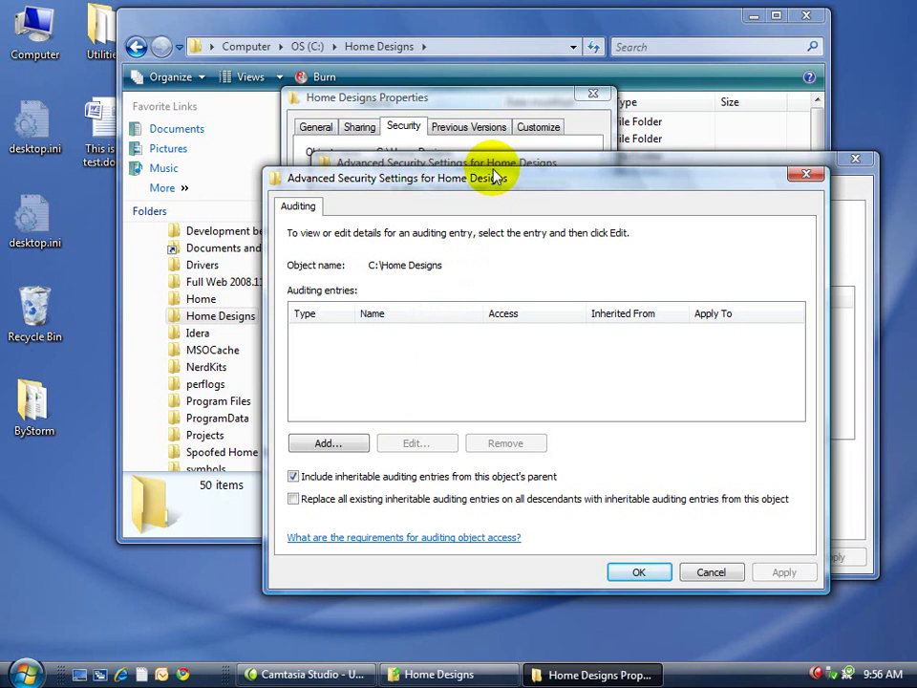
Add an auditing entry for Everyone on Home Designs and select Full control for both successful and failed access.
{"action": "left_click", "coordinate": [330, 443]}
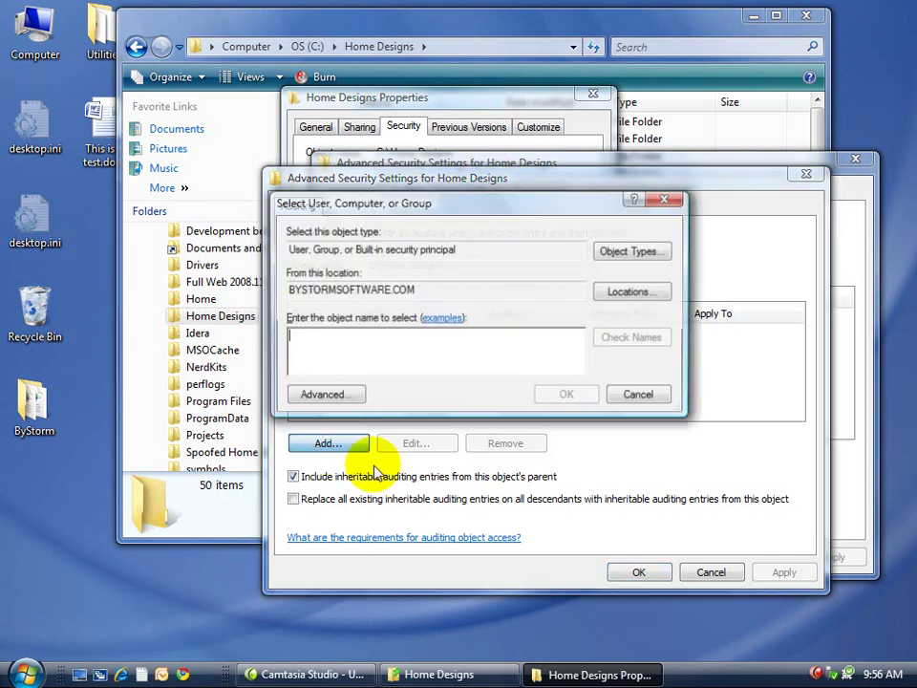
{"action": "type", "text": "Everyone"}
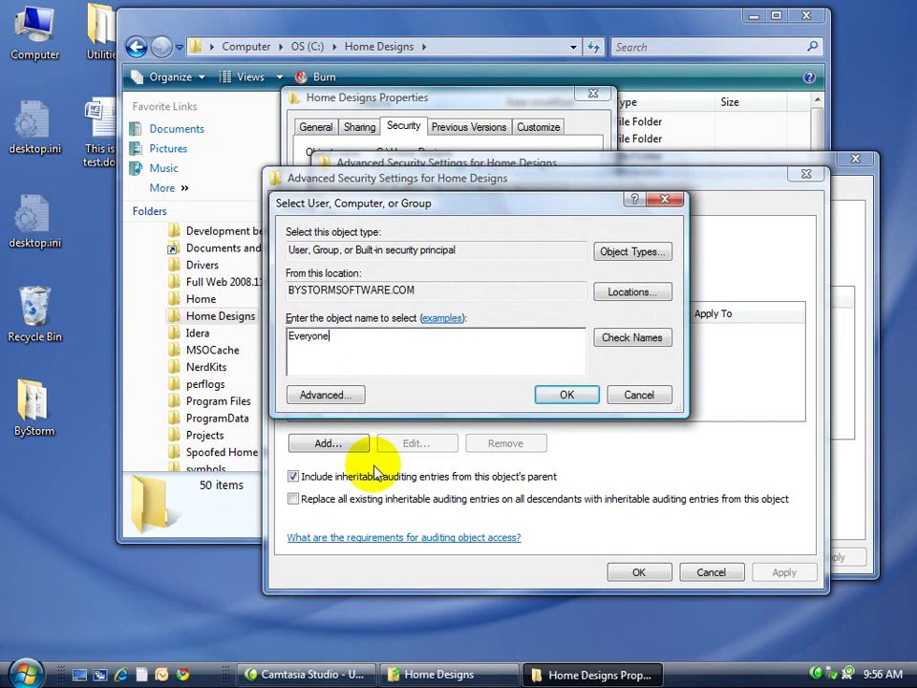
{"action": "left_click", "coordinate": [570, 395]}
{"action": "left_click", "coordinate": [511, 378]}
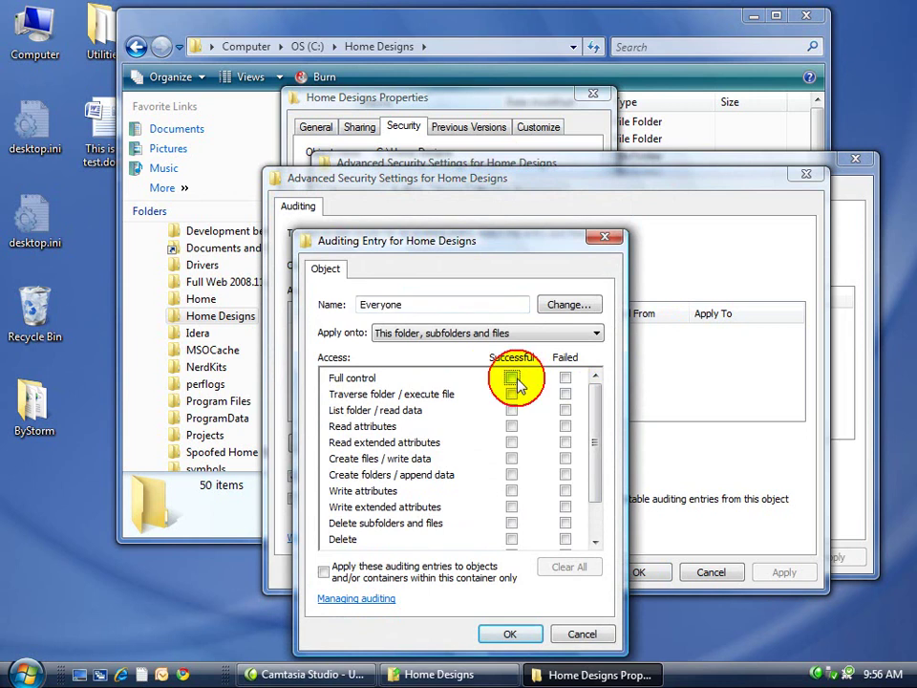
{"action": "left_click", "coordinate": [565, 377]}
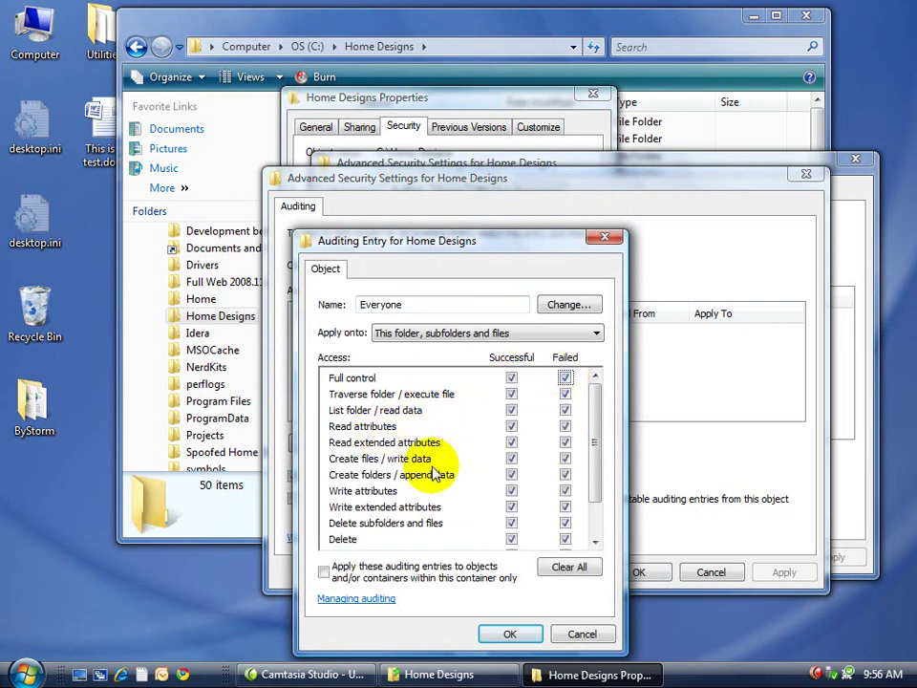
Exclude Read permissions and Write extended attributes from both successful and failed access auditing for Everyone.
{"action": "scroll", "coordinate": [599, 467], "scroll_direction": "down", "scroll_amount": 1}
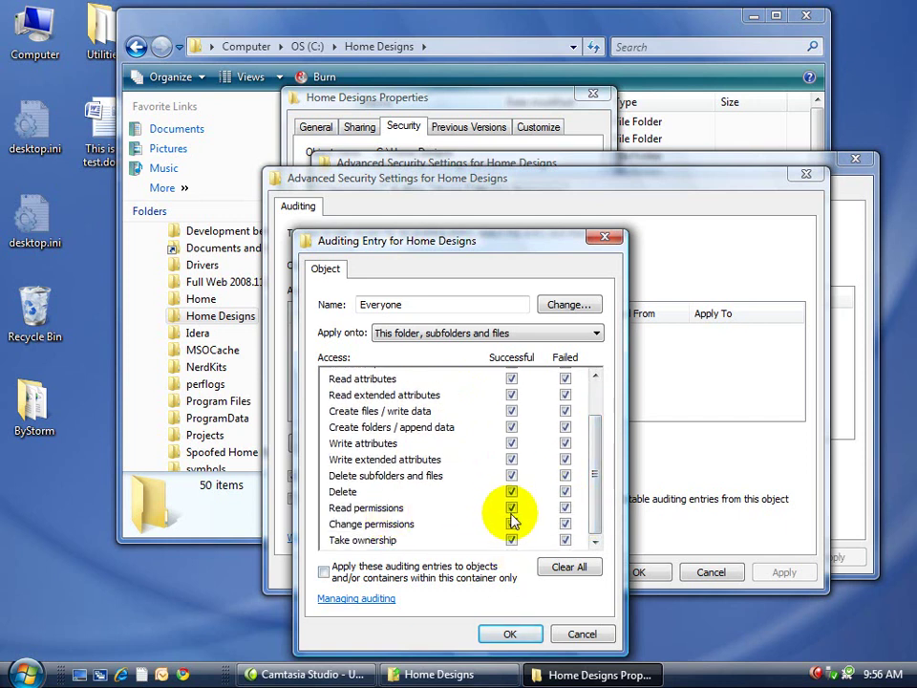
{"action": "left_click", "coordinate": [512, 510]}
{"action": "left_click", "coordinate": [565, 509]}
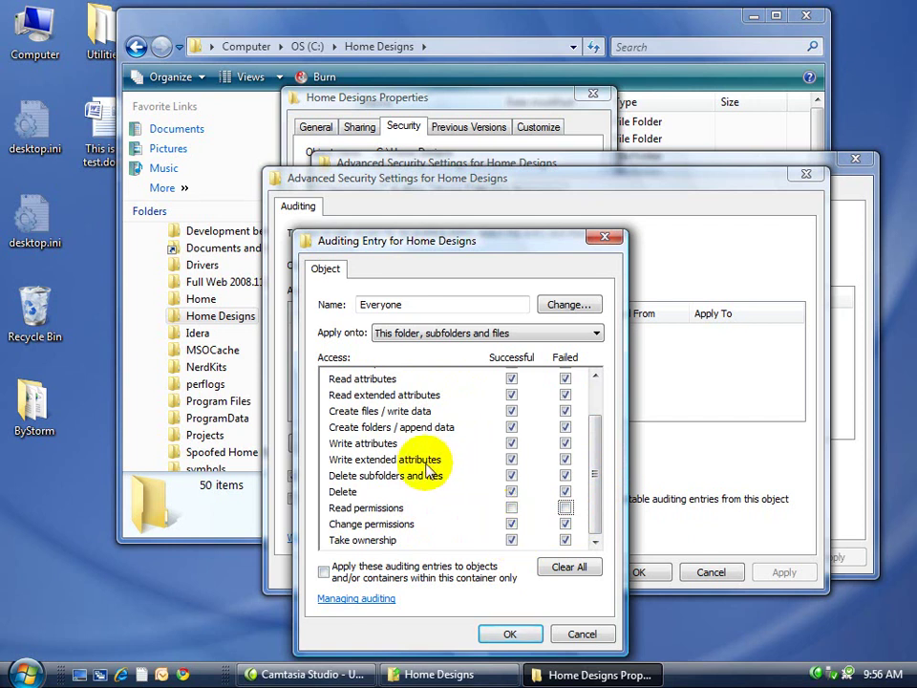
{"action": "left_click", "coordinate": [512, 462]}
{"action": "left_click", "coordinate": [565, 463]}
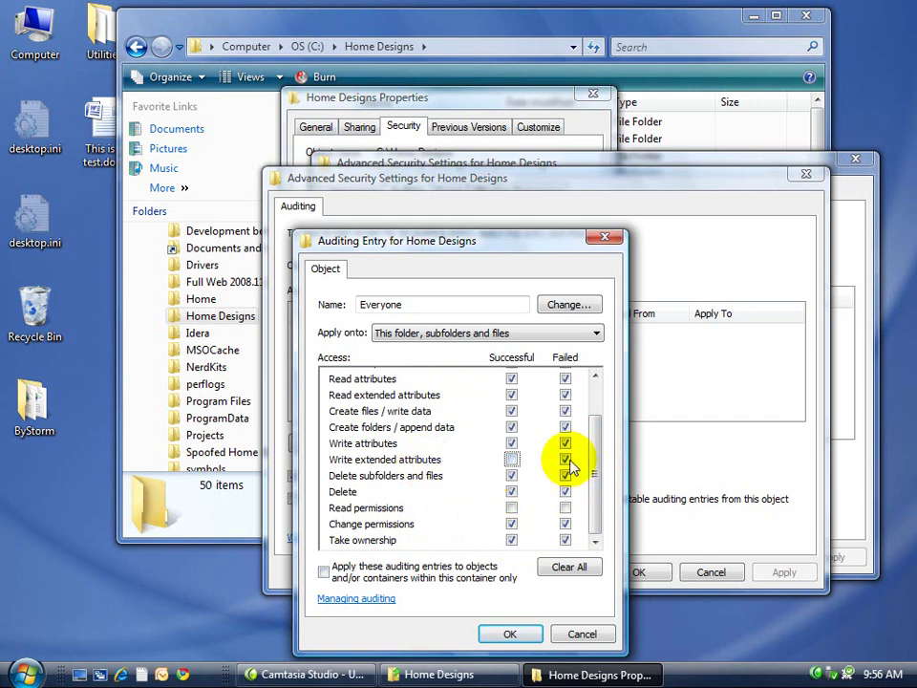
Exclude Read extended attributes and Read attributes from both successful and failed access auditing for Everyone.
{"action": "scroll", "coordinate": [595, 449], "scroll_direction": "up", "scroll_amount": 1}
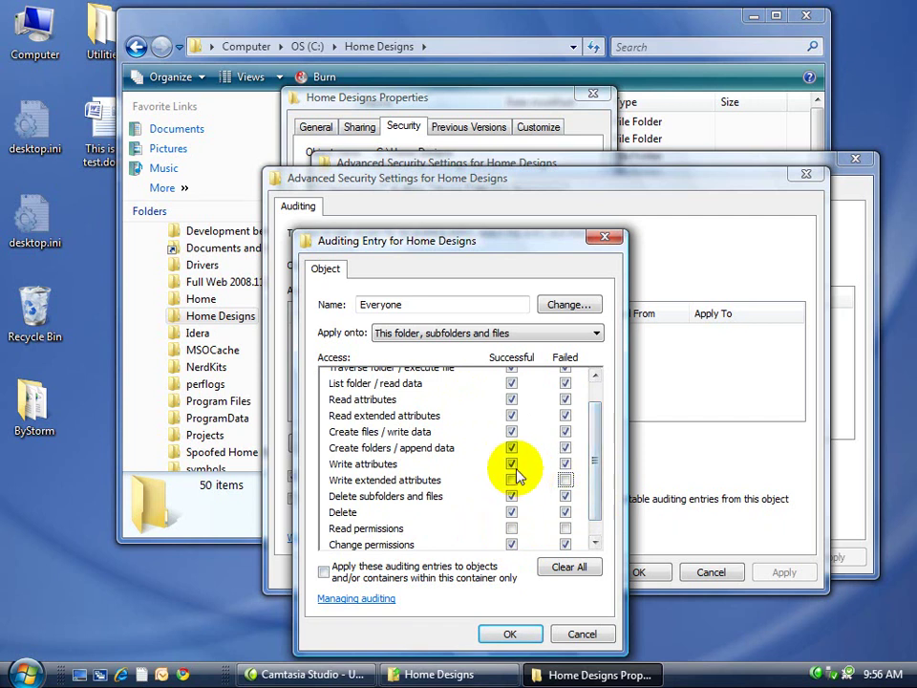
{"action": "left_click", "coordinate": [513, 416]}
{"action": "left_click", "coordinate": [565, 417]}
{"action": "scroll", "coordinate": [599, 410], "scroll_direction": "up", "scroll_amount": 1}
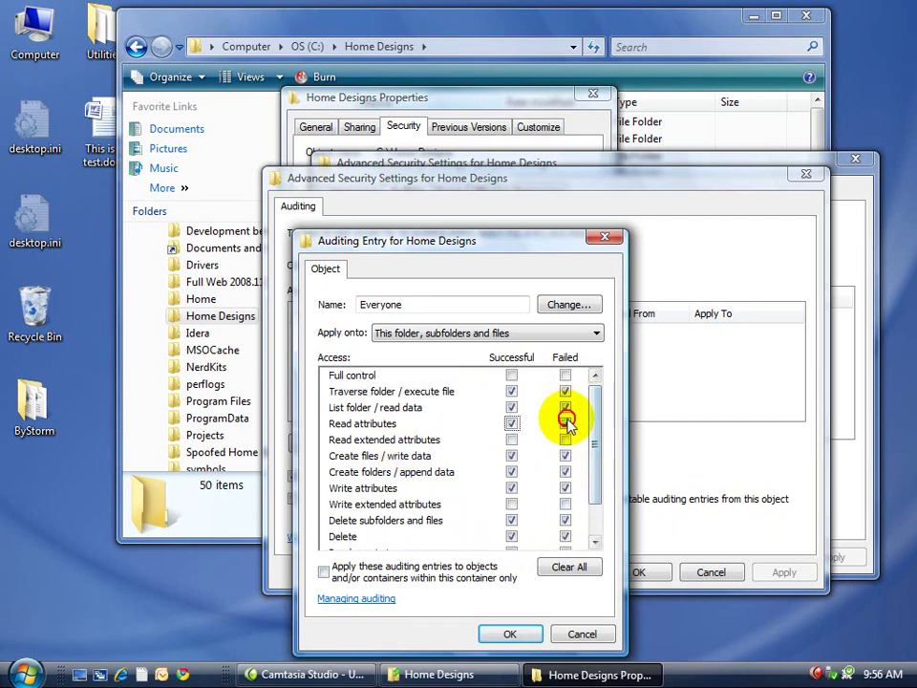
{"action": "left_click", "coordinate": [512, 423]}
{"action": "left_click", "coordinate": [565, 424]}
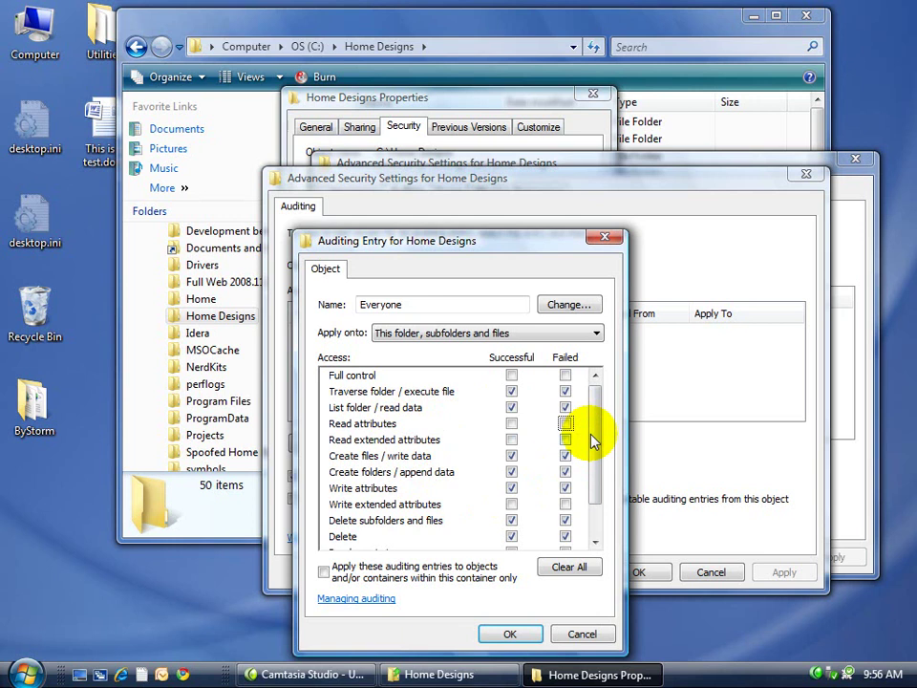
Confirm the Everyone auditing entry and close all security and properties dialogs of the Home Designs folder.
{"action": "left_click", "coordinate": [514, 633]}
{"action": "left_click", "coordinate": [639, 573]}
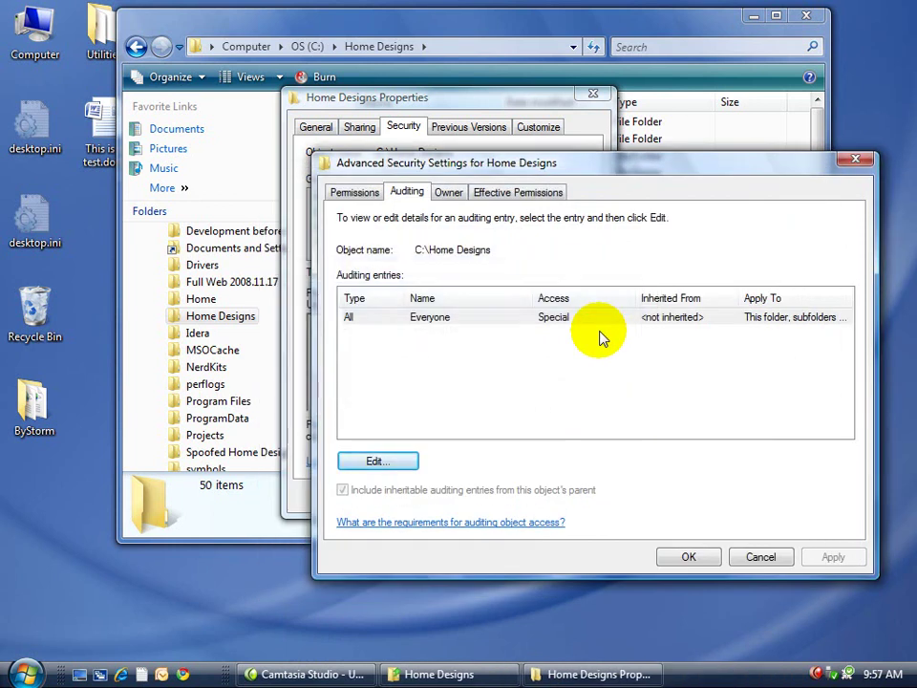
{"action": "left_click", "coordinate": [692, 558]}
{"action": "left_click", "coordinate": [429, 495]}
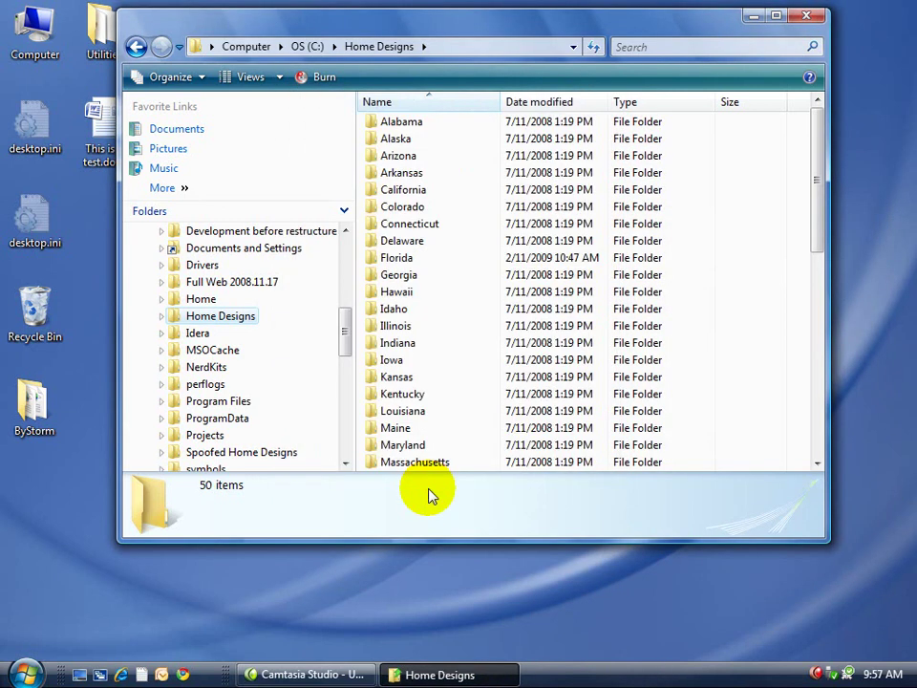
Open AH-19D.dwg from the Hawaii subfolder in Notepad and close it without editing.
{"action": "right_click", "coordinate": [391, 291]}
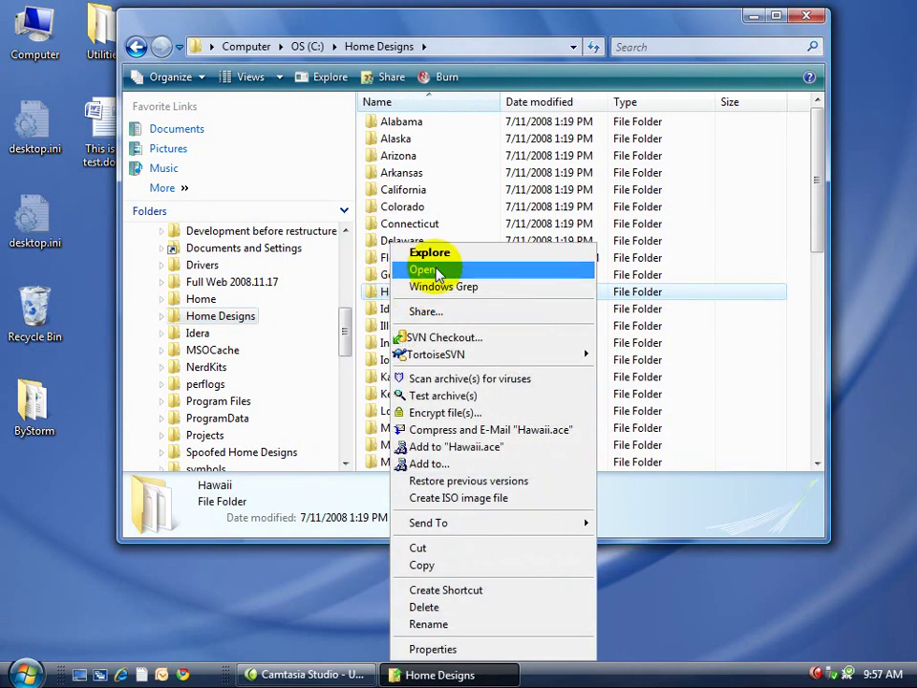
{"action": "left_click", "coordinate": [424, 269]}
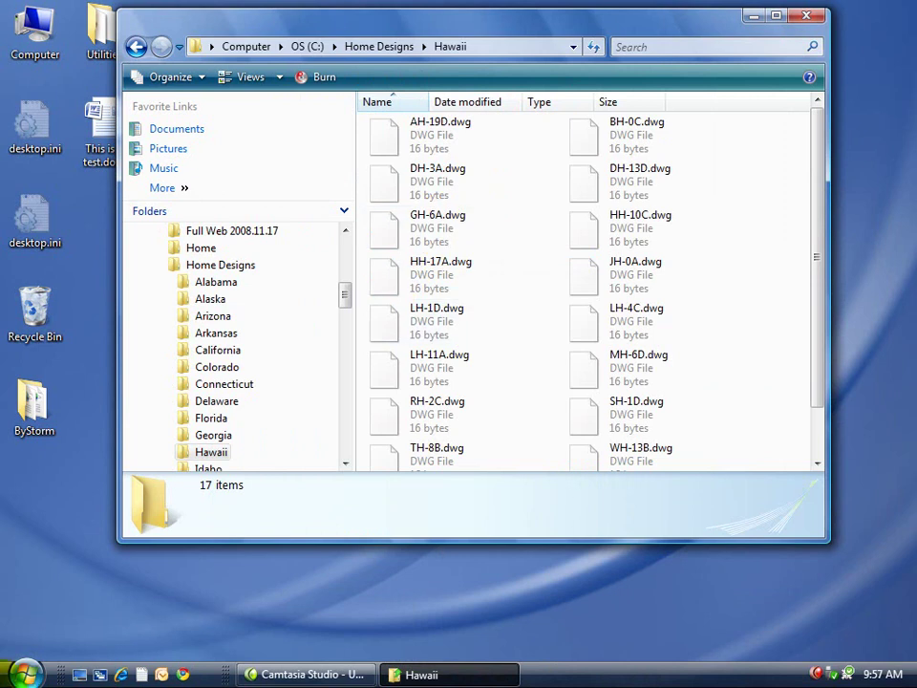
{"action": "left_click", "coordinate": [23, 674]}
{"action": "left_click", "coordinate": [66, 311]}
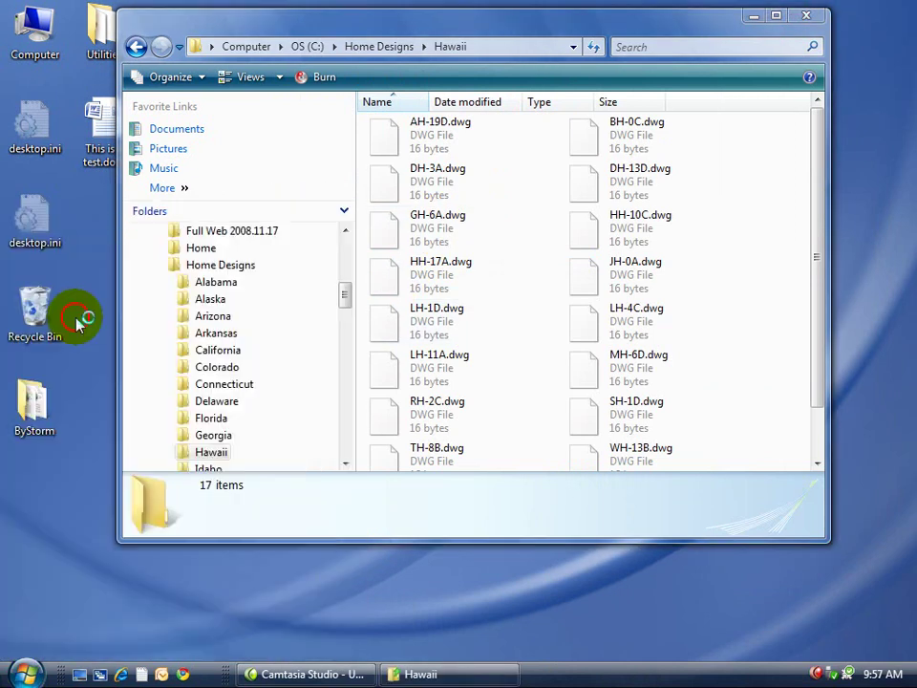
{"action": "left_click", "coordinate": [449, 10]}
{"action": "left_click_drag", "start_coordinate": [401, 129], "coordinate": [58, 160]}
{"action": "left_click", "coordinate": [115, 155]}
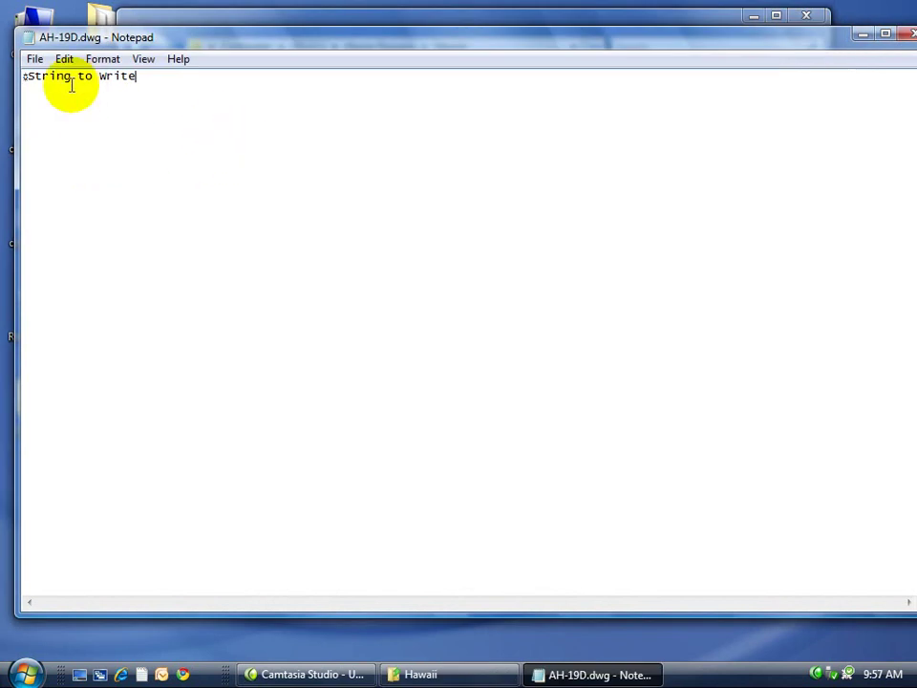
{"action": "key", "text": "alt+F4"}
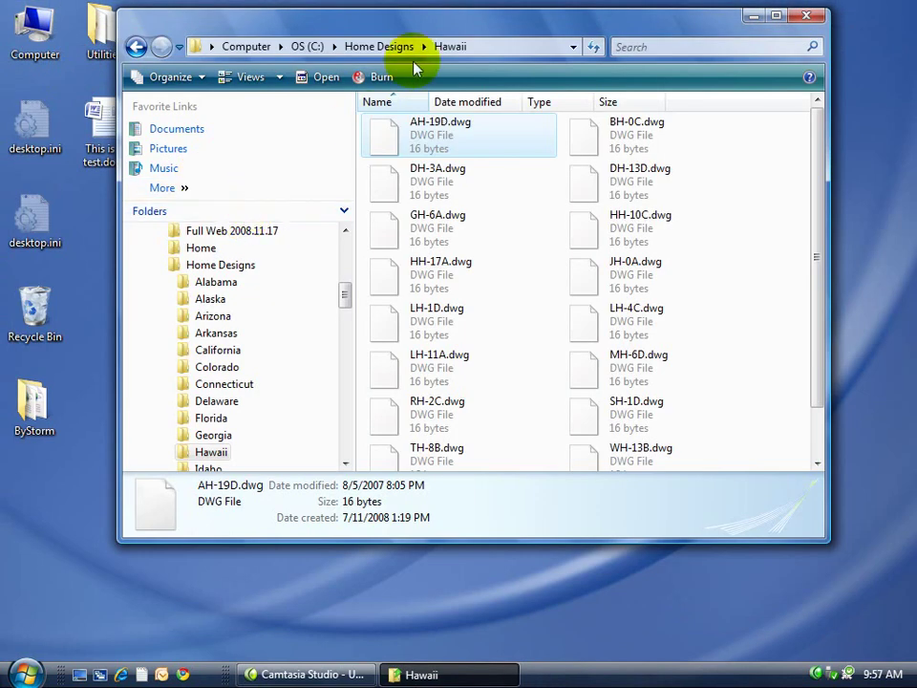
Switch to Computer Management and display the Security log under Event Viewer's Windows Logs.
{"action": "left_click_drag", "start_coordinate": [430, 25], "coordinate": [478, 62]}
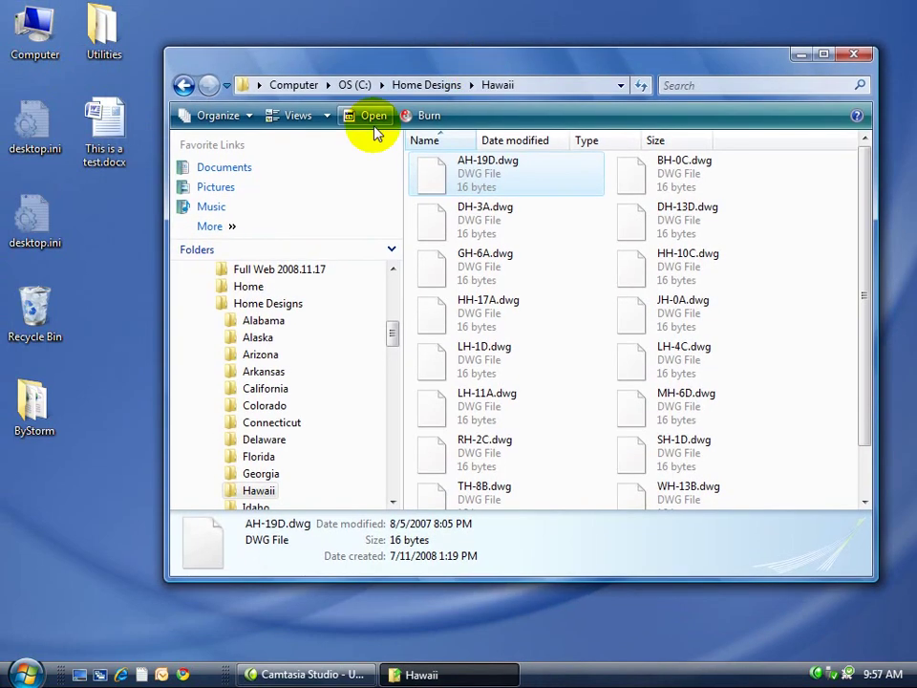
{"action": "right_click", "coordinate": [38, 59]}
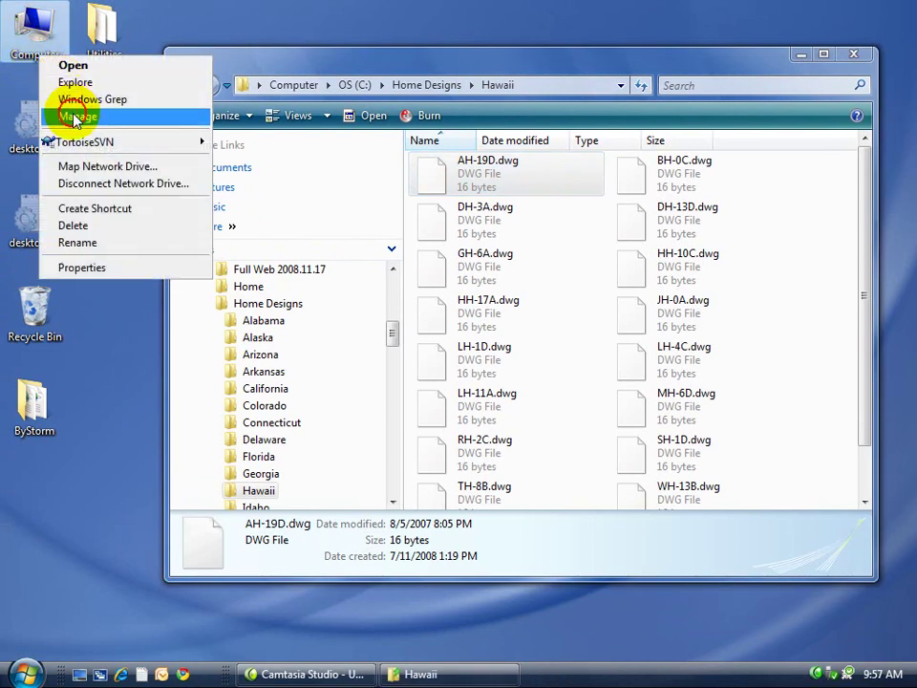
{"action": "key", "text": "Escape"}
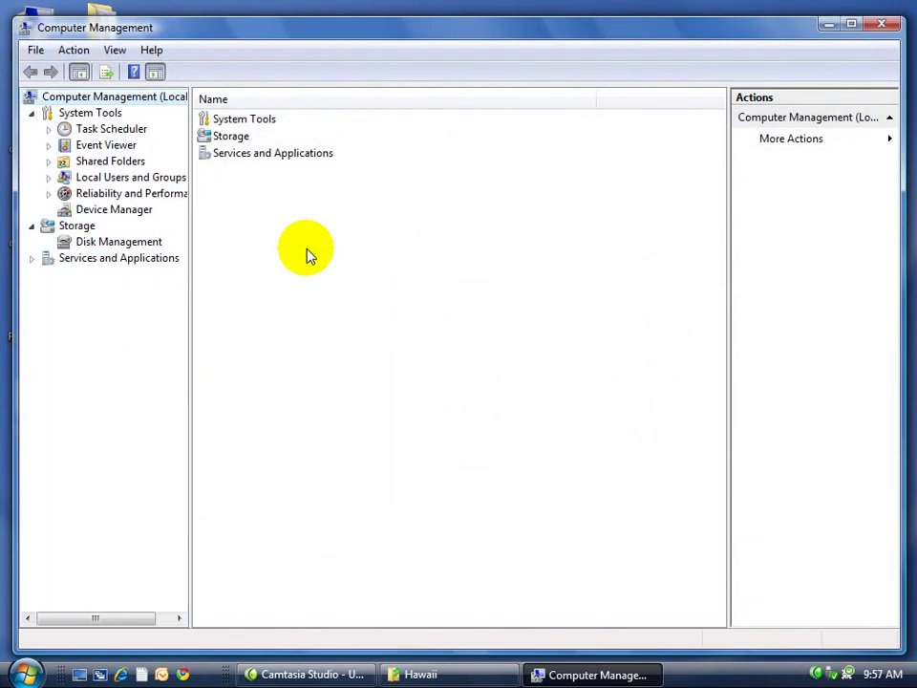
{"action": "double_click", "coordinate": [84, 147]}
{"action": "double_click", "coordinate": [96, 178]}
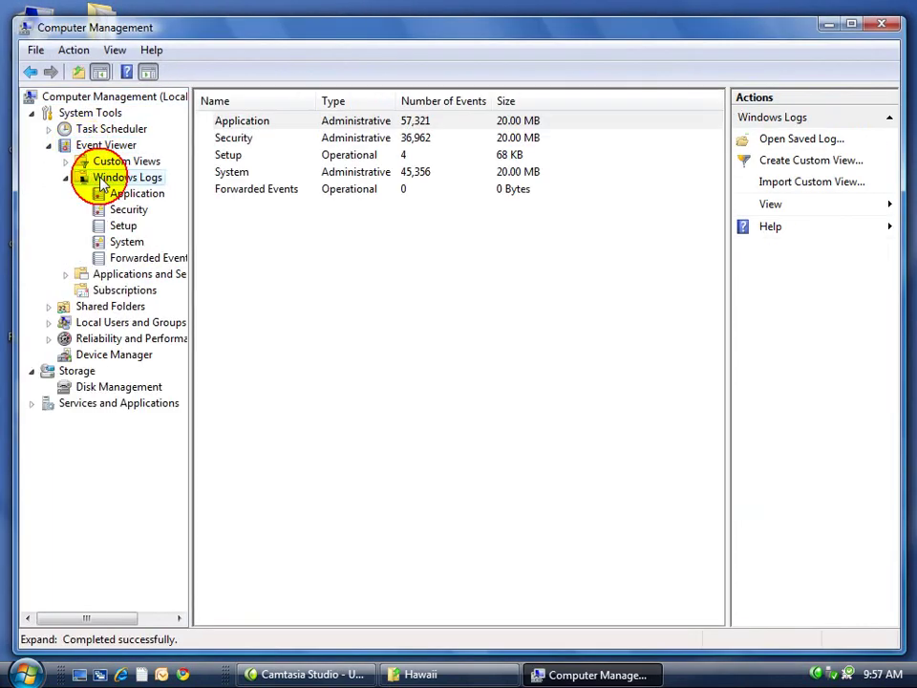
{"action": "left_click", "coordinate": [124, 209]}
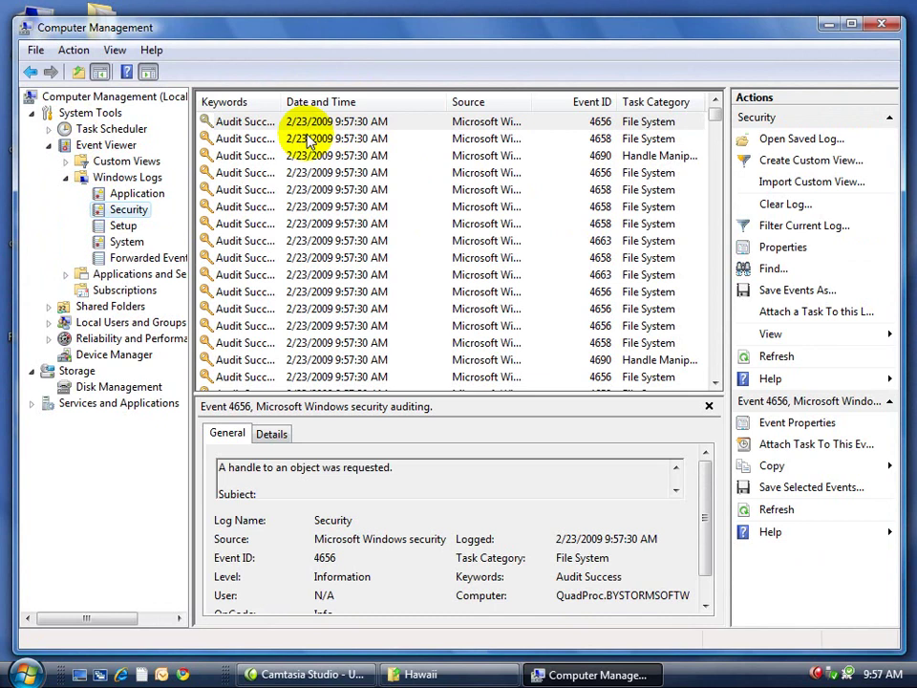
Widen the Keywords and Source columns of the Security log and look through the recent audit events.
{"action": "left_click_drag", "start_coordinate": [282, 101], "coordinate": [347, 101]}
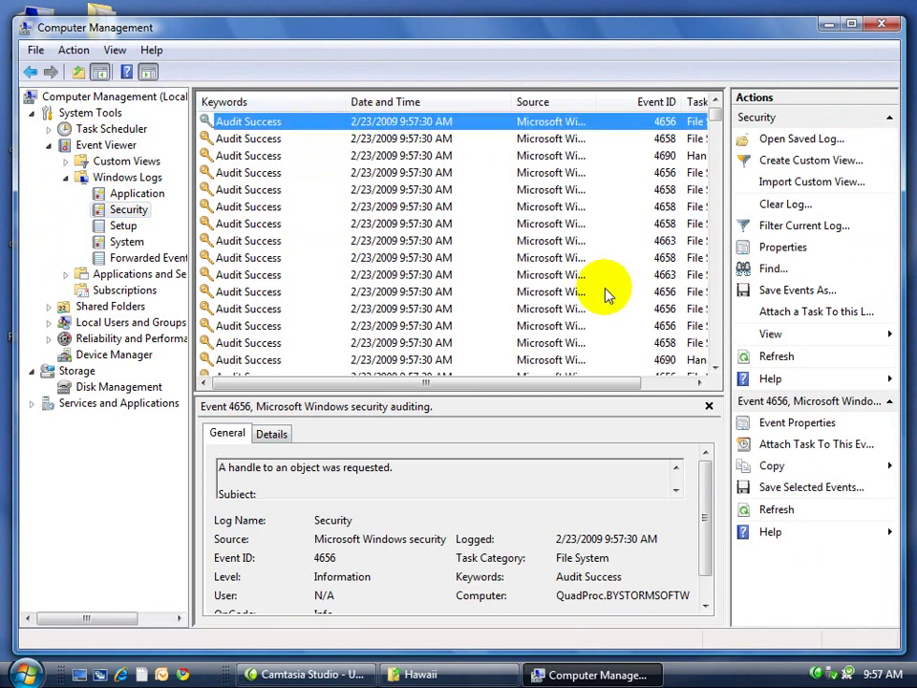
{"action": "double_click", "coordinate": [592, 103]}
{"action": "scroll", "coordinate": [717, 220], "scroll_direction": "down", "scroll_amount": 1}
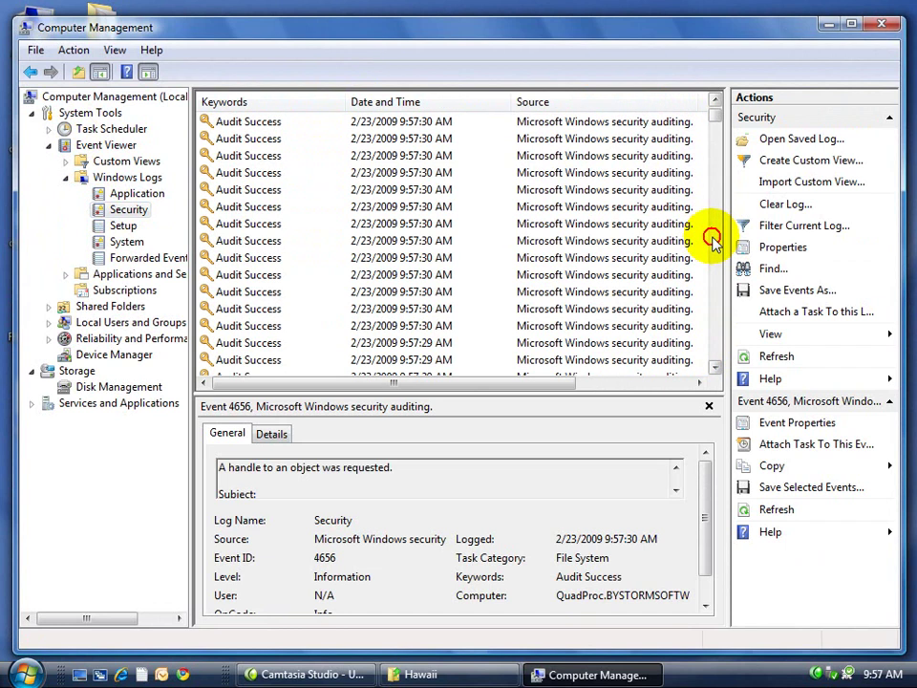
{"action": "left_click", "coordinate": [714, 240]}
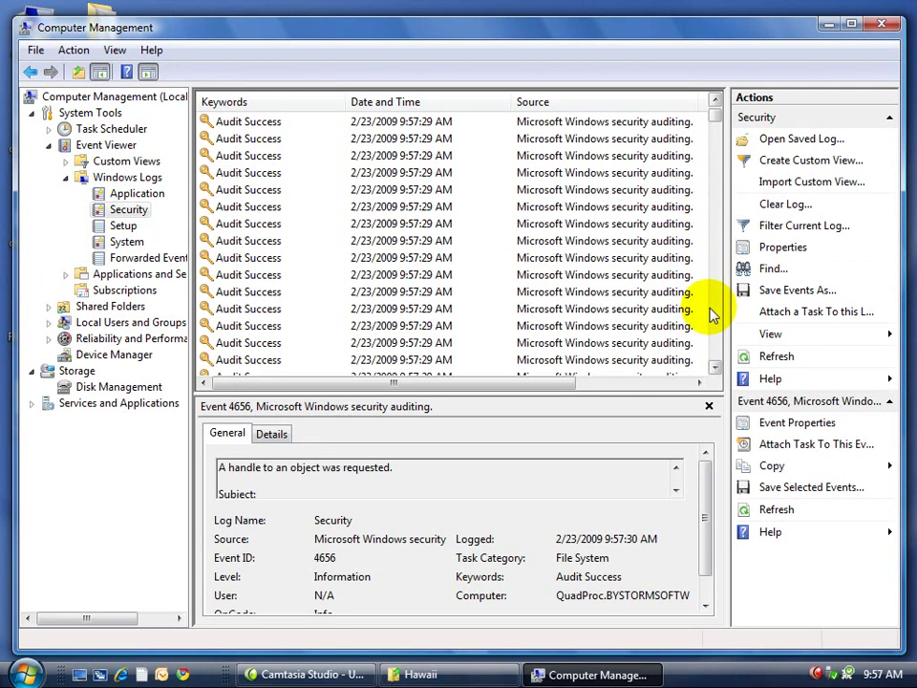
{"action": "left_click_drag", "start_coordinate": [716, 346], "coordinate": [711, 117]}
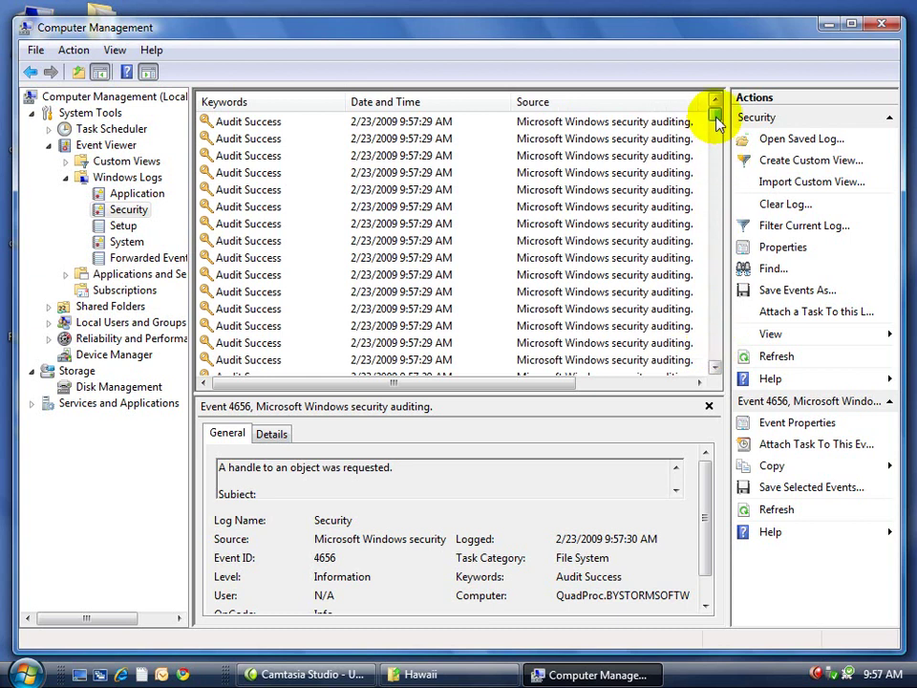
Open the newest Security event in an enlarged properties window and examine its object name and process name.
{"action": "left_click", "coordinate": [335, 122]}
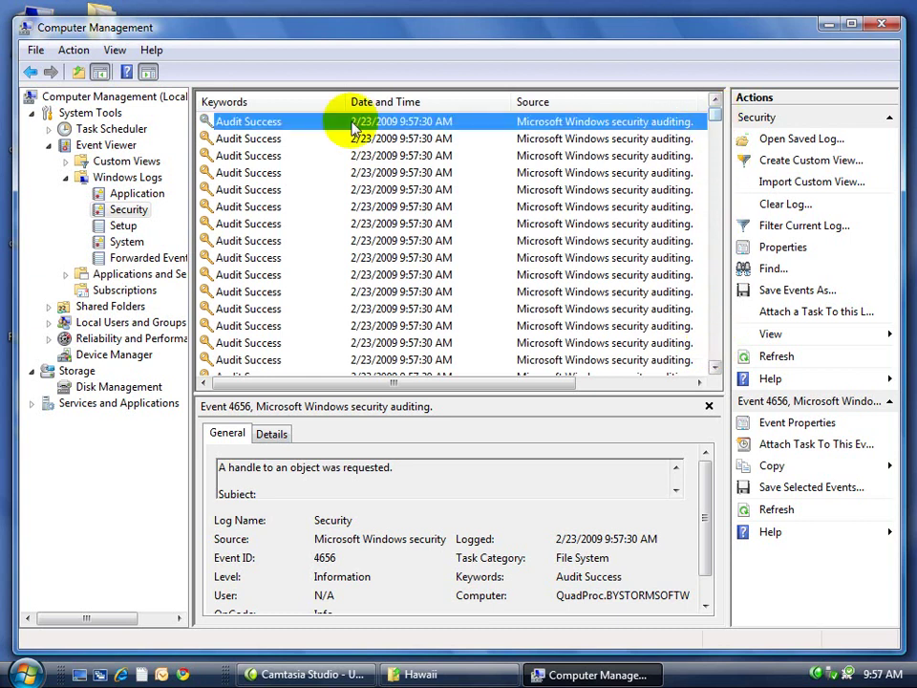
{"action": "double_click", "coordinate": [276, 131]}
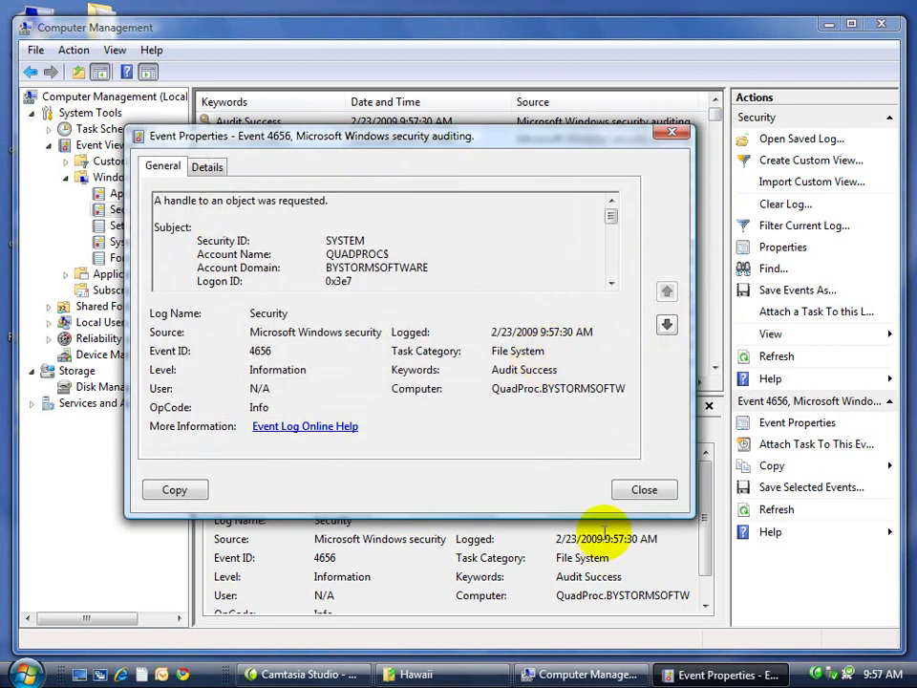
{"action": "left_click_drag", "start_coordinate": [630, 520], "coordinate": [630, 645]}
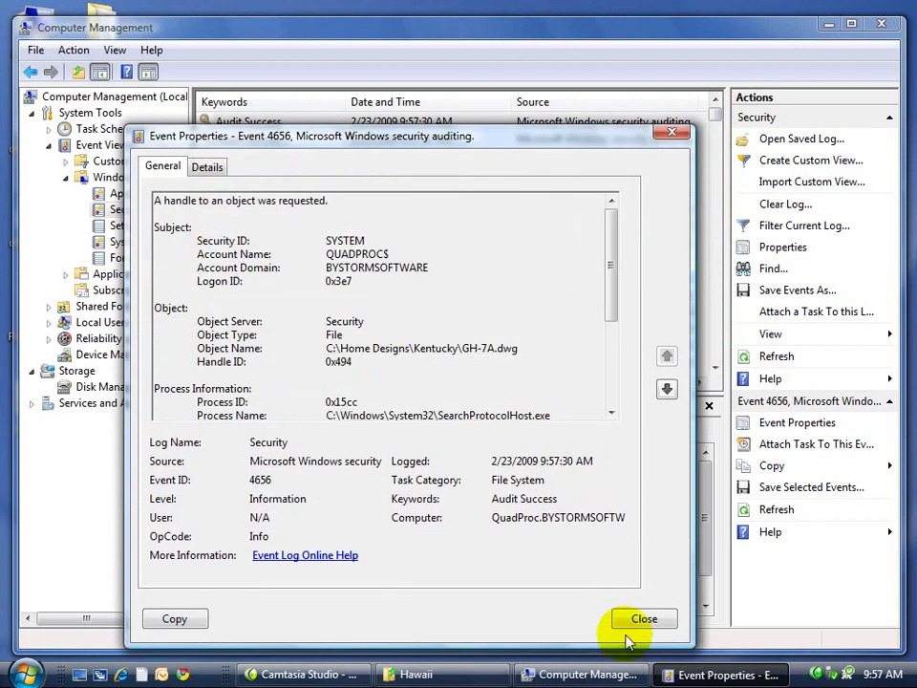
{"action": "left_click_drag", "start_coordinate": [549, 354], "coordinate": [327, 358]}
{"action": "left_click", "coordinate": [409, 352]}
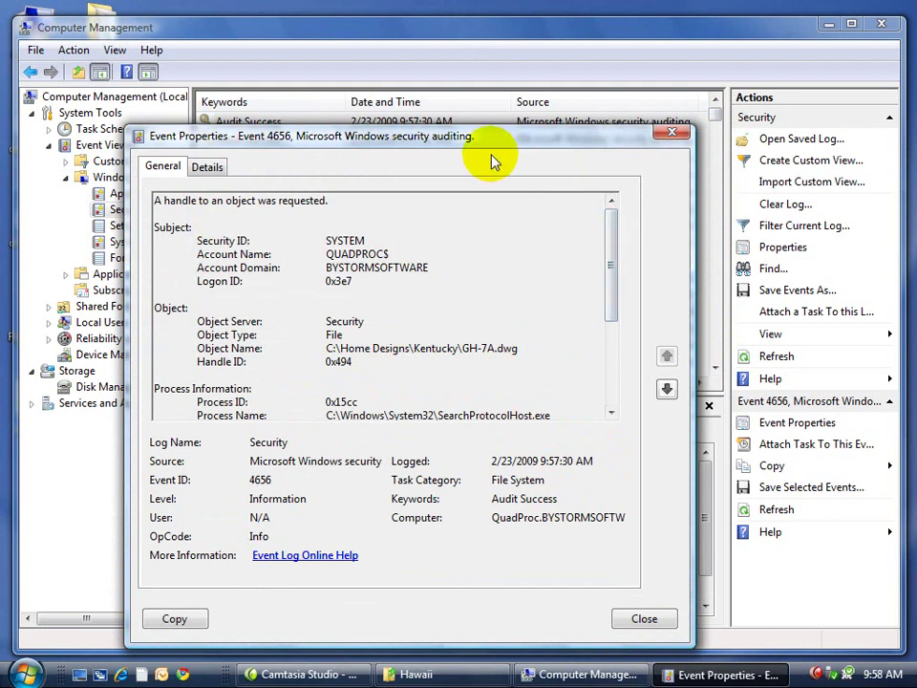
{"action": "left_click_drag", "start_coordinate": [473, 129], "coordinate": [487, 47]}
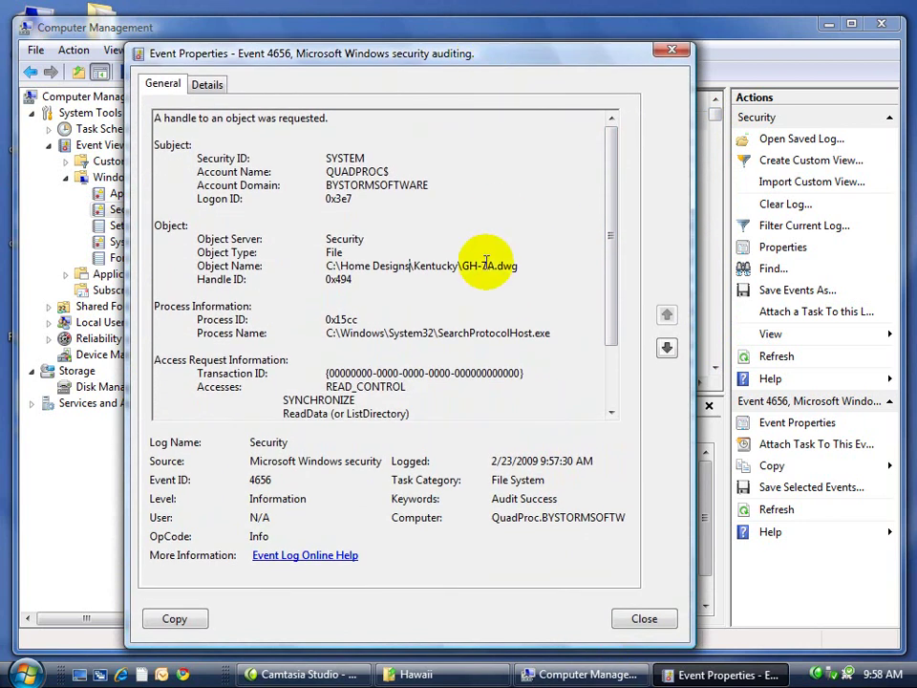
{"action": "left_click_drag", "start_coordinate": [527, 334], "coordinate": [328, 332]}
{"action": "left_click", "coordinate": [548, 329]}
Step through the successive older Security events, comparing their object names, handle IDs and process names, and close the properties window.
{"action": "left_click", "coordinate": [666, 347]}
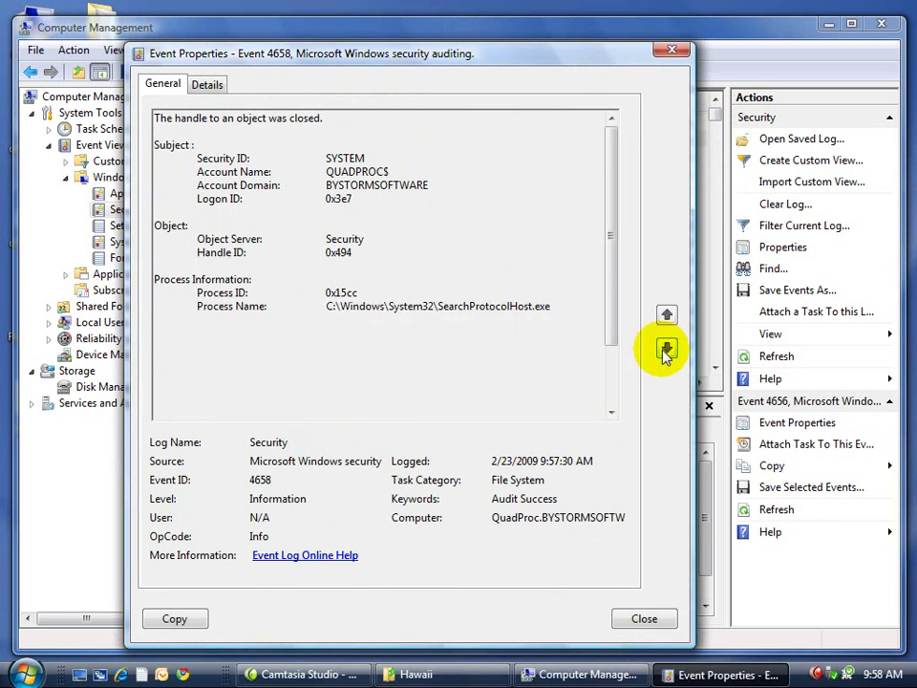
{"action": "left_click", "coordinate": [666, 349]}
{"action": "left_click", "coordinate": [666, 350]}
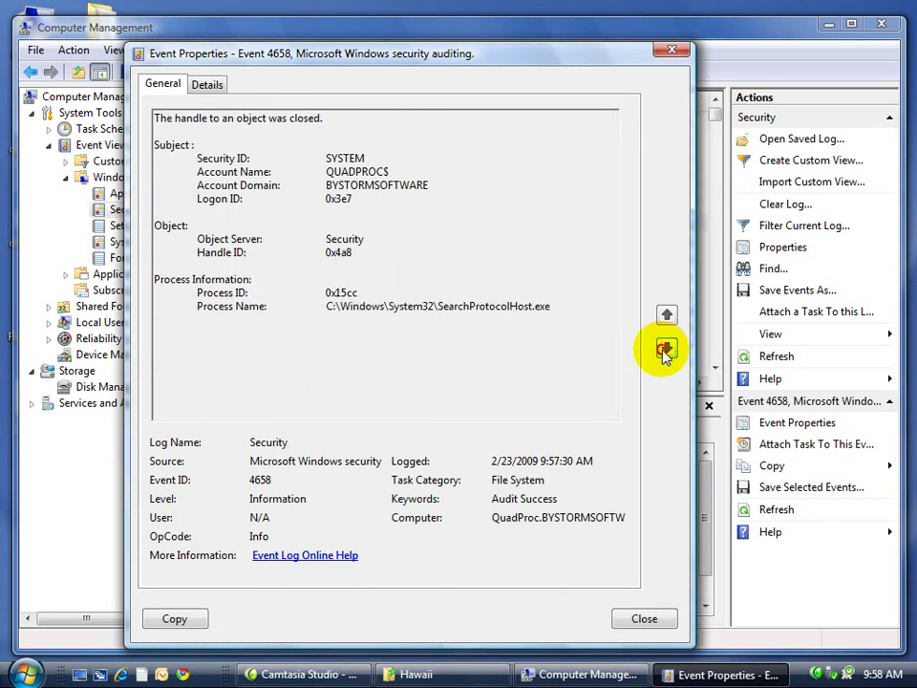
{"action": "left_click", "coordinate": [666, 350]}
{"action": "left_click", "coordinate": [666, 350]}
{"action": "left_click", "coordinate": [666, 350]}
{"action": "left_click", "coordinate": [666, 350]}
{"action": "left_click", "coordinate": [666, 350]}
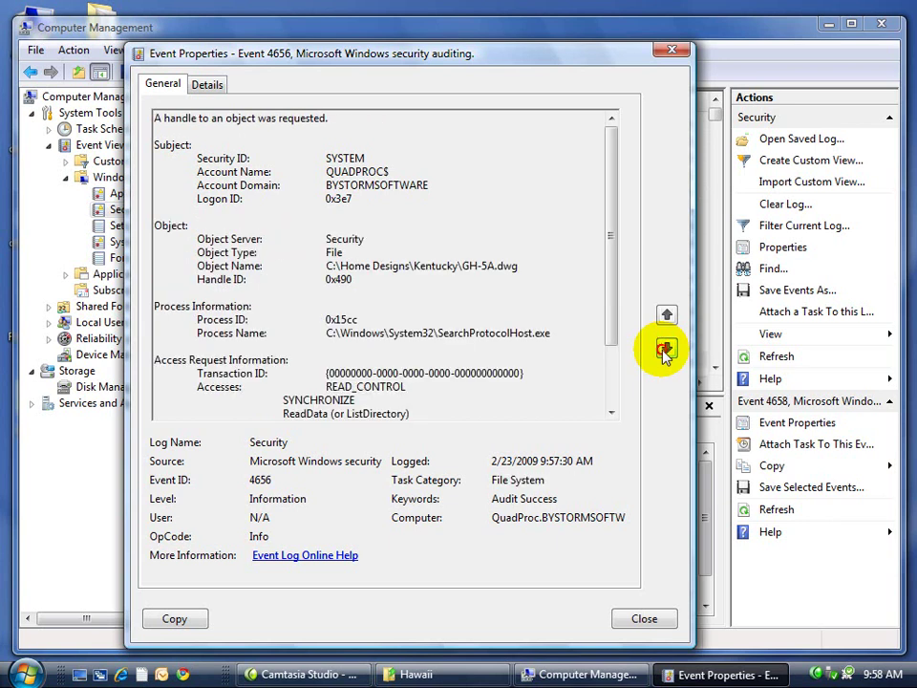
{"action": "left_click", "coordinate": [666, 350]}
{"action": "left_click", "coordinate": [666, 316]}
{"action": "left_click", "coordinate": [666, 349]}
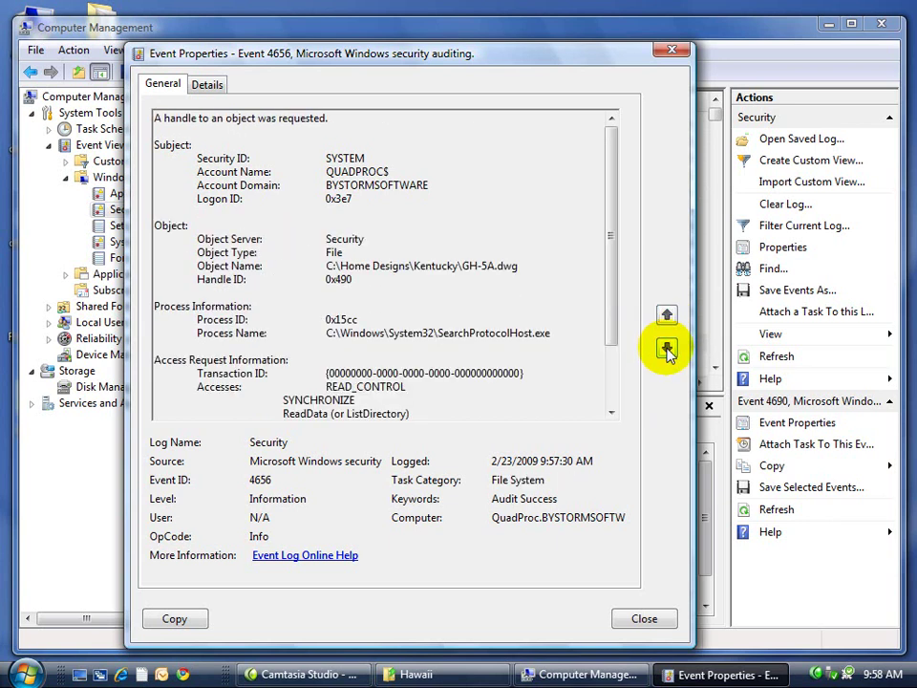
{"action": "left_click", "coordinate": [616, 326]}
{"action": "left_click", "coordinate": [667, 348]}
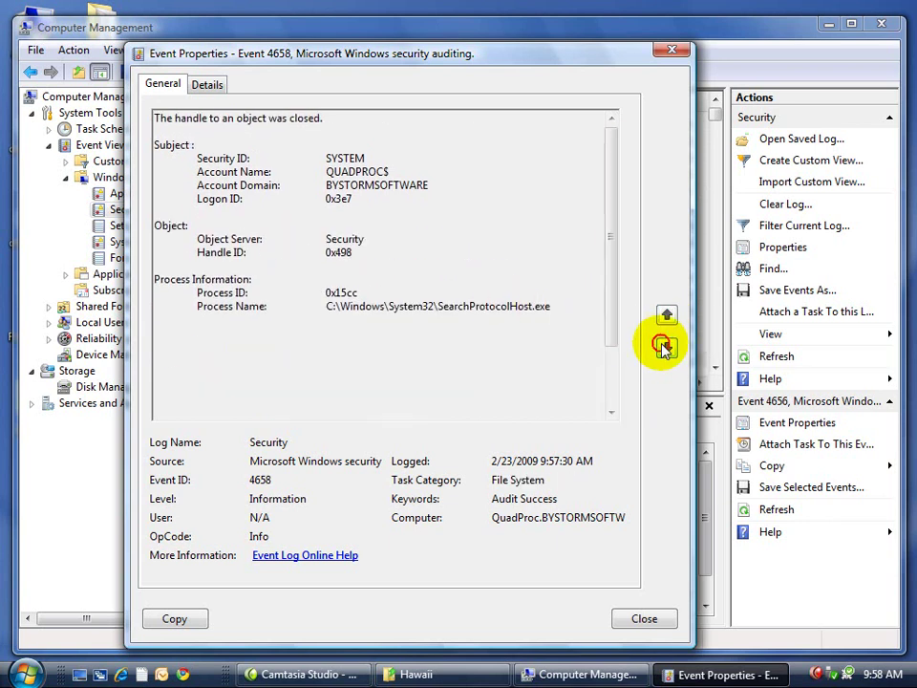
{"action": "left_click", "coordinate": [666, 350]}
{"action": "left_click", "coordinate": [666, 350]}
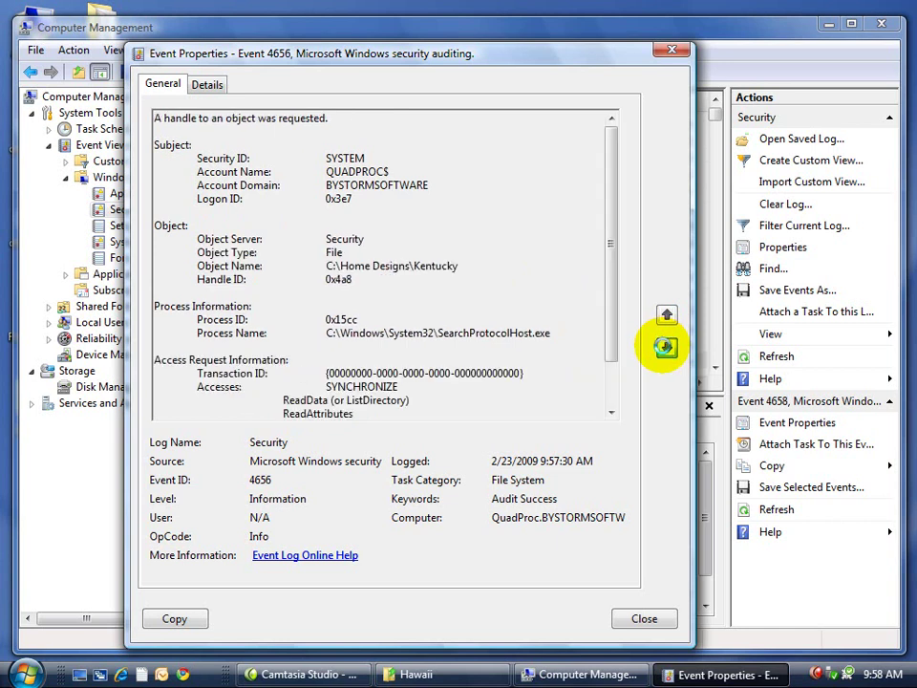
{"action": "left_click", "coordinate": [666, 350]}
{"action": "left_click", "coordinate": [666, 350]}
{"action": "left_click", "coordinate": [666, 350]}
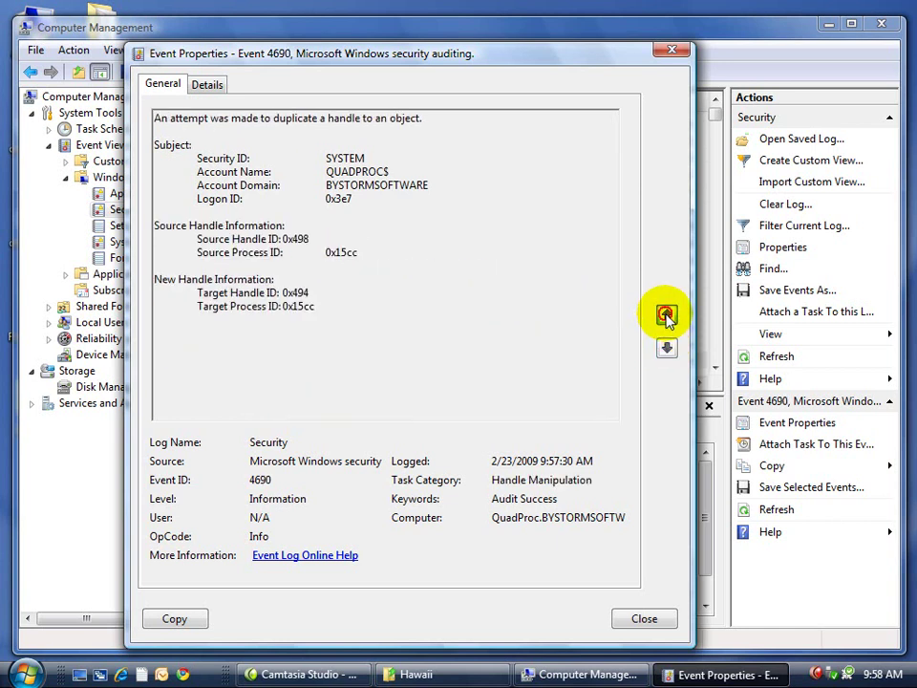
{"action": "left_click", "coordinate": [666, 316]}
{"action": "left_click", "coordinate": [666, 348]}
{"action": "left_click", "coordinate": [666, 350]}
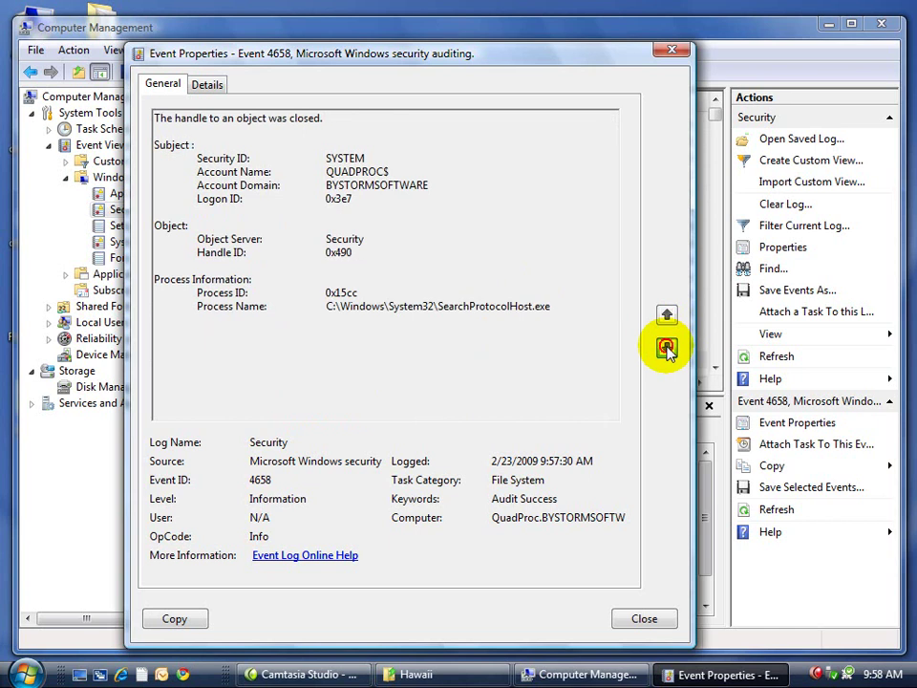
{"action": "left_click", "coordinate": [666, 350]}
{"action": "left_click", "coordinate": [666, 349]}
{"action": "left_click", "coordinate": [666, 350]}
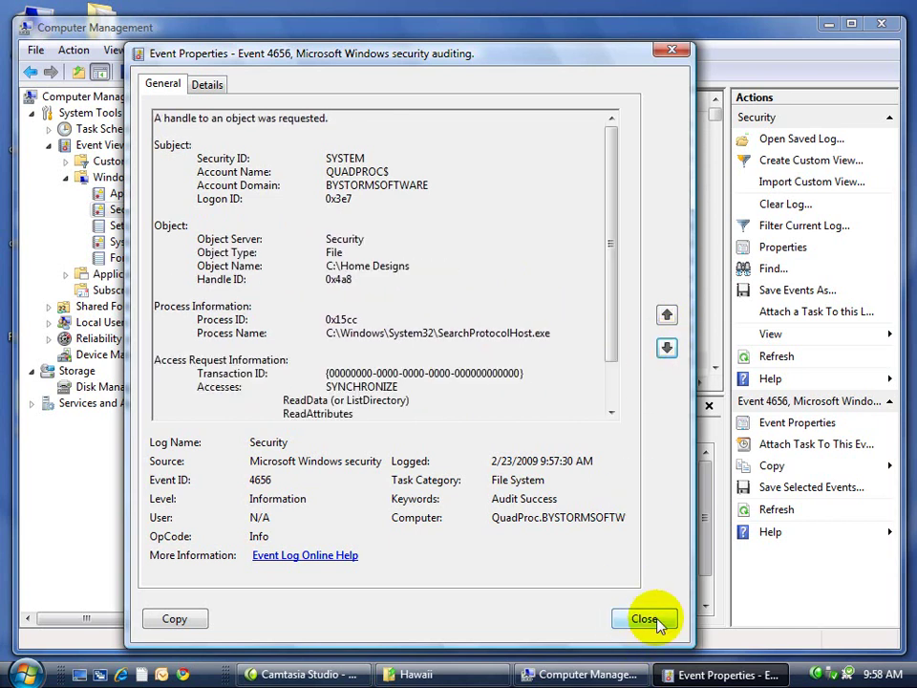
{"action": "left_click", "coordinate": [650, 620]}
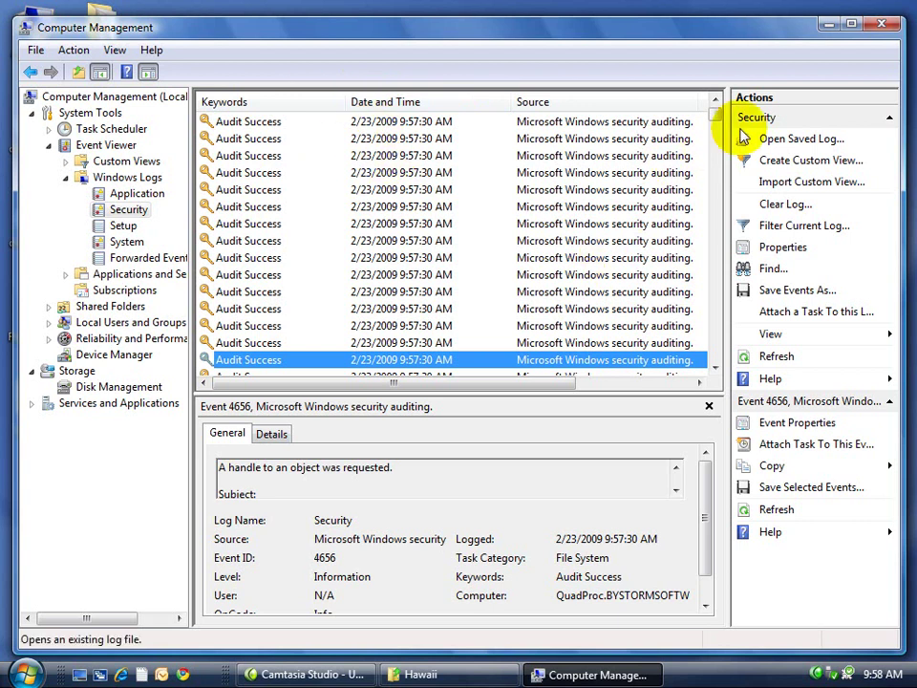
Look through the older entries of the Security log and sample several events at its newest end.
{"action": "left_click_drag", "start_coordinate": [719, 144], "coordinate": [717, 194]}
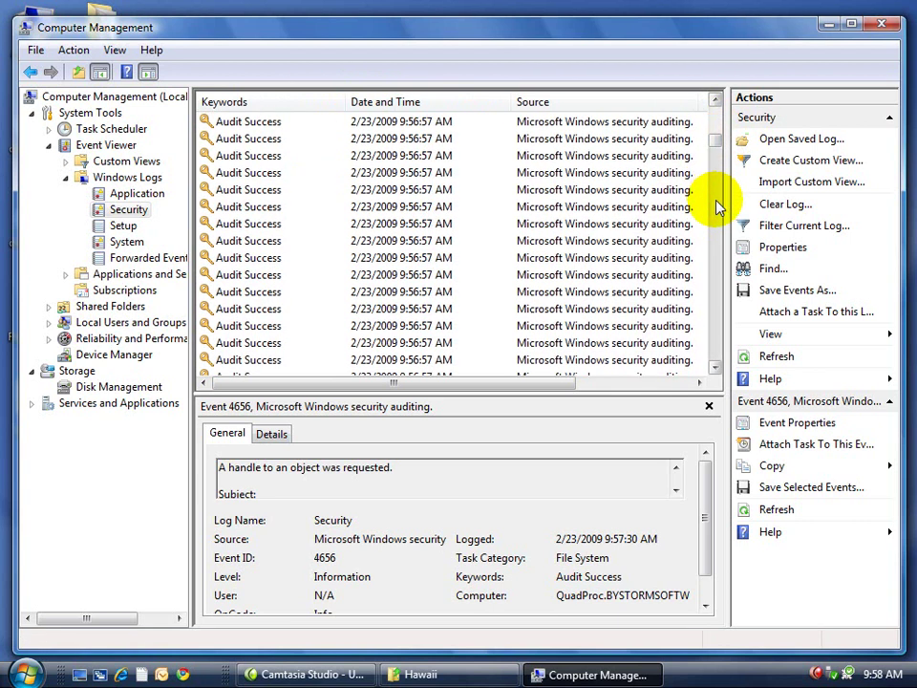
{"action": "scroll", "coordinate": [719, 207], "scroll_direction": "down", "scroll_amount": 5}
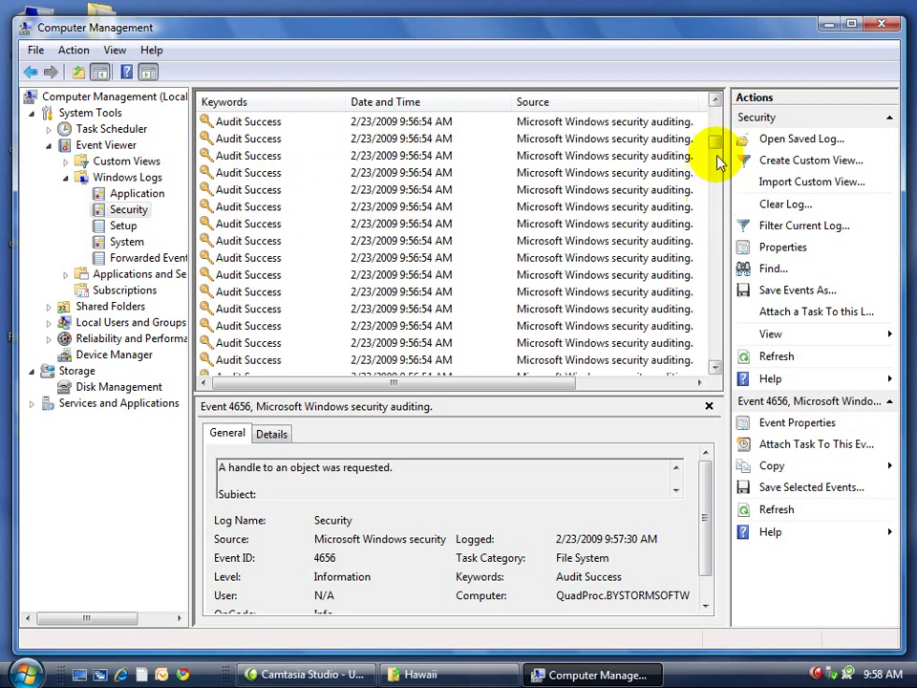
{"action": "left_click_drag", "start_coordinate": [718, 162], "coordinate": [711, 102]}
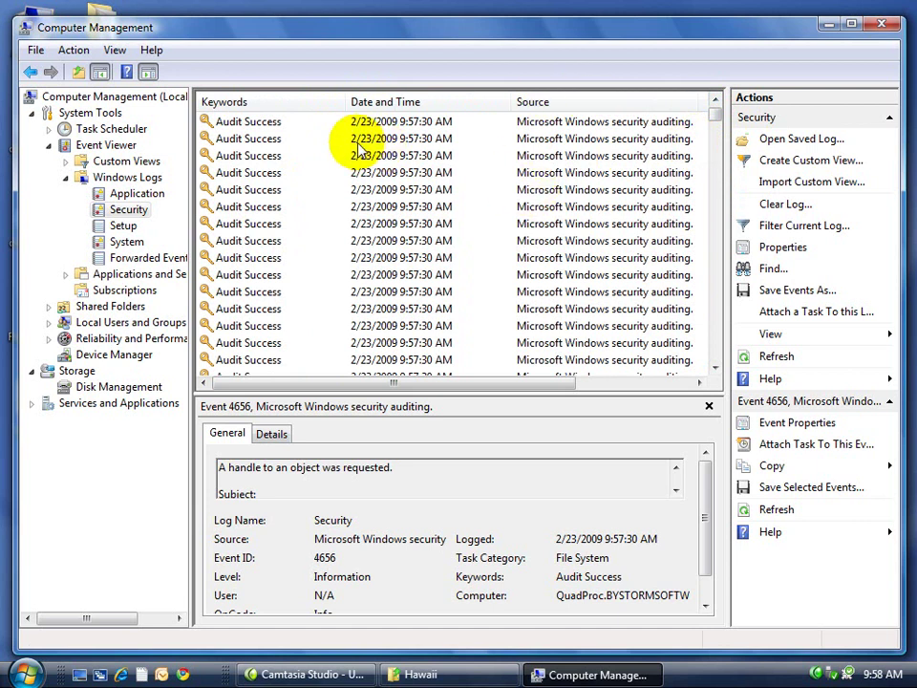
{"action": "left_click", "coordinate": [260, 138]}
{"action": "left_click", "coordinate": [296, 172]}
{"action": "left_click", "coordinate": [317, 203]}
{"action": "left_click", "coordinate": [415, 290]}
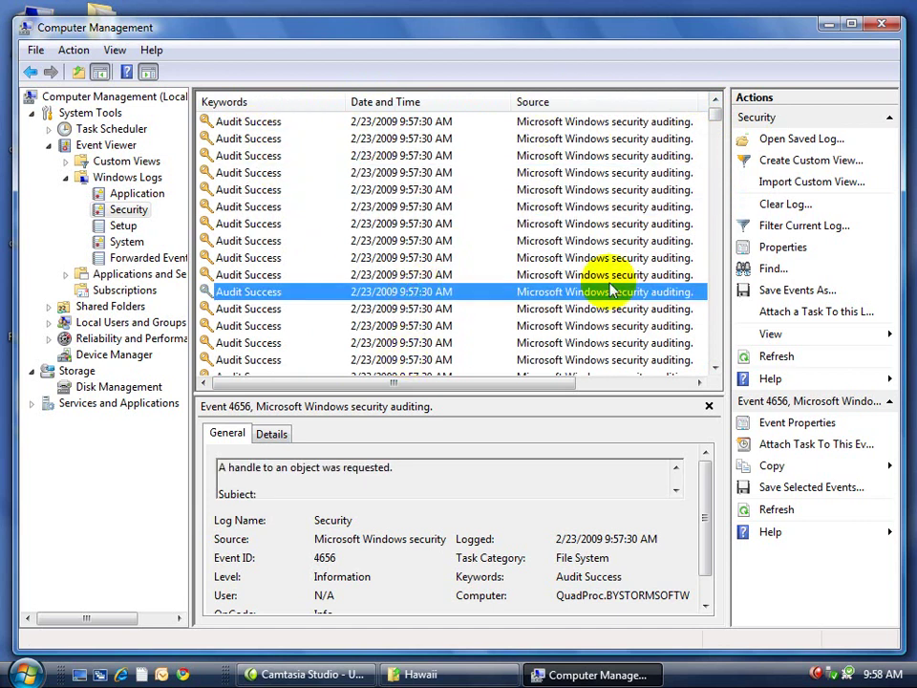
{"action": "left_click", "coordinate": [527, 151]}
Reopen the newest Security event, examine it and the next few older events, and close the properties window.
{"action": "double_click", "coordinate": [518, 124]}
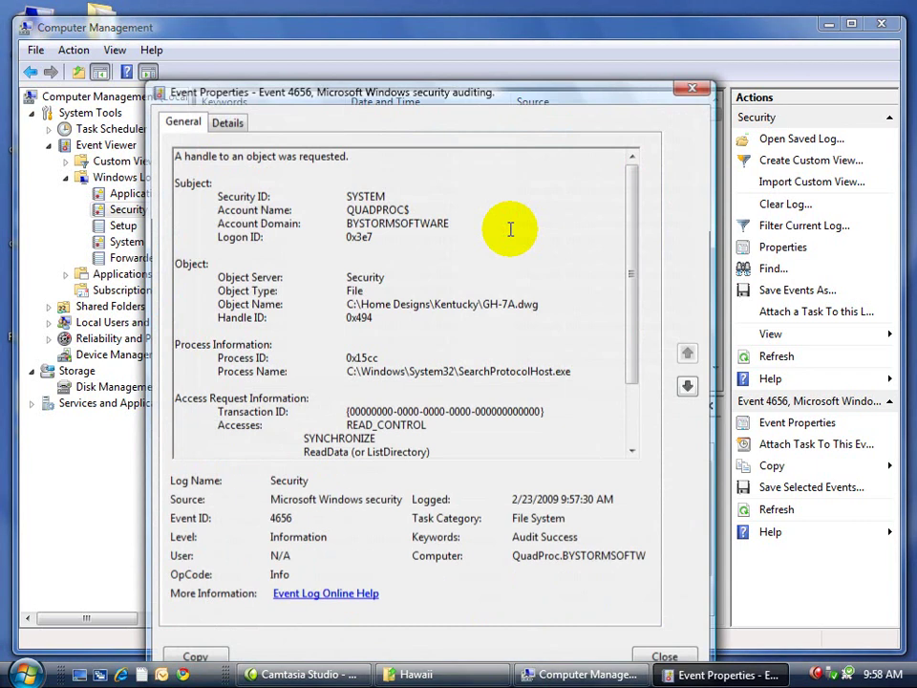
{"action": "left_click", "coordinate": [687, 387]}
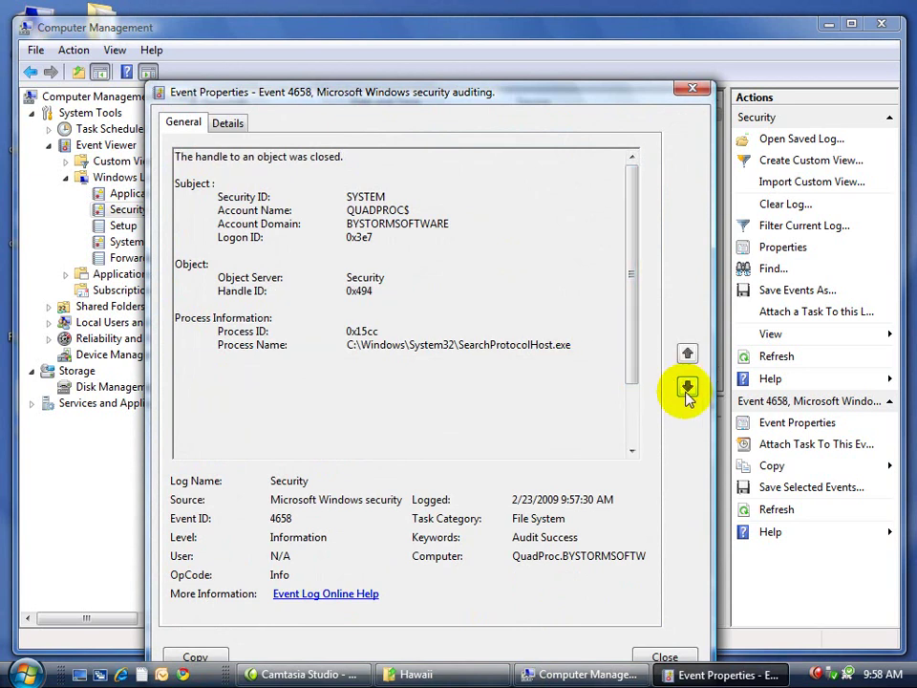
{"action": "left_click", "coordinate": [687, 387]}
{"action": "left_click", "coordinate": [687, 387]}
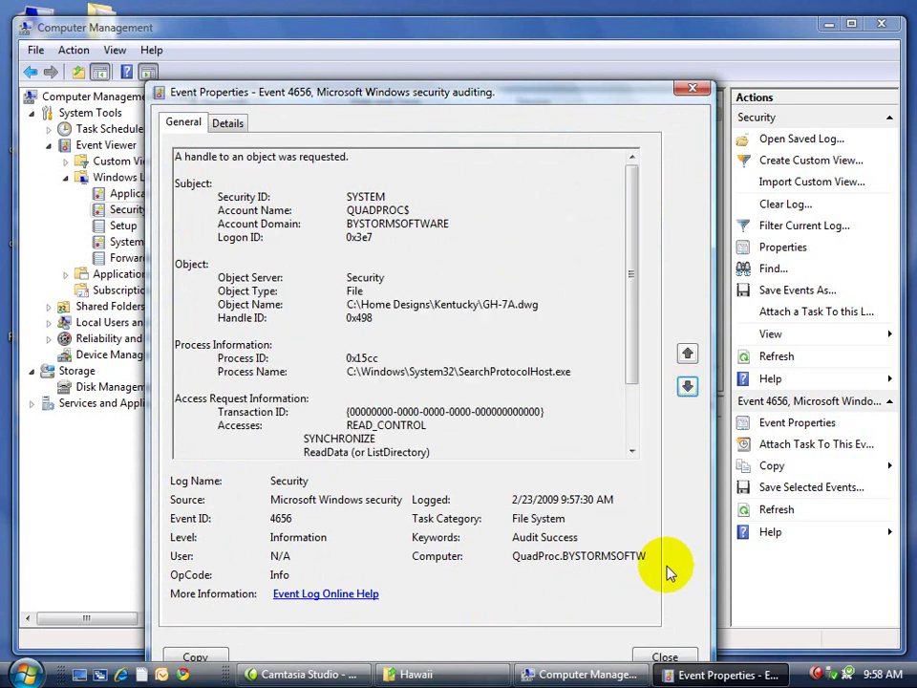
{"action": "left_click", "coordinate": [661, 658]}
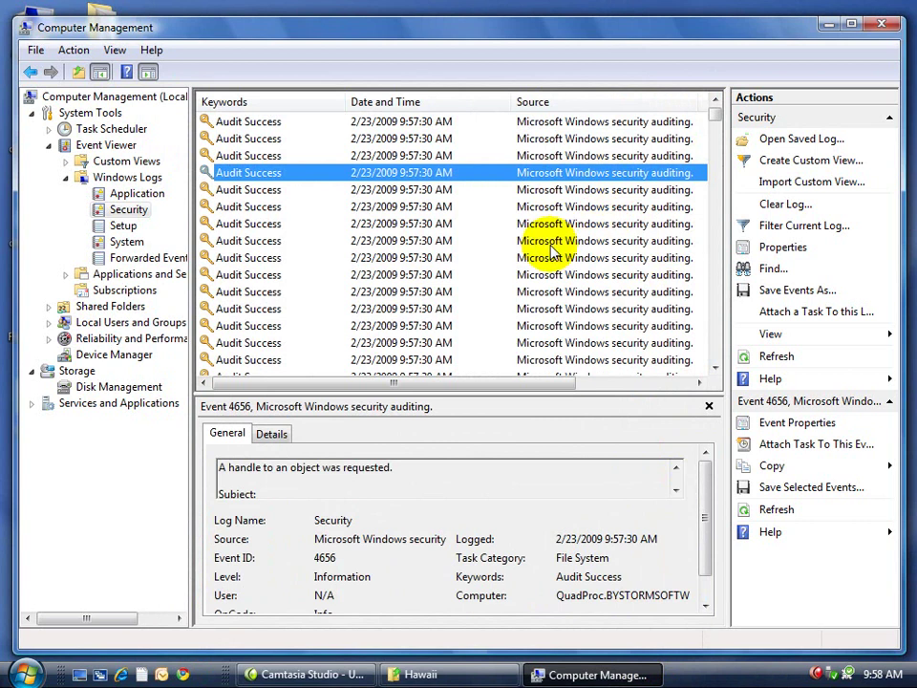
Open DH-3A.dwg from the Hawaii folder in a new Notepad window.
{"action": "left_click", "coordinate": [442, 673]}
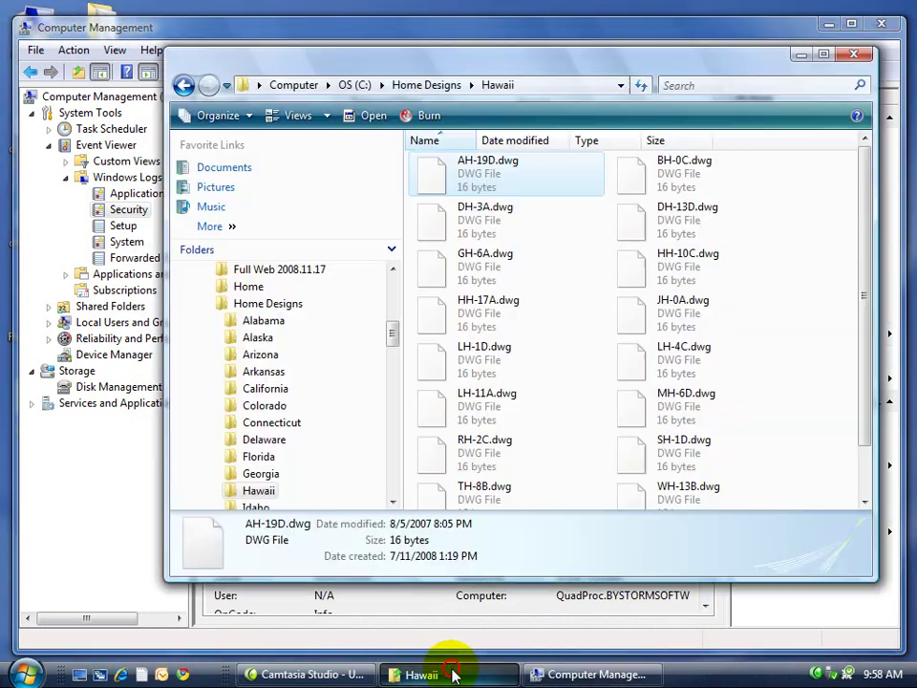
{"action": "right_click", "coordinate": [475, 211]}
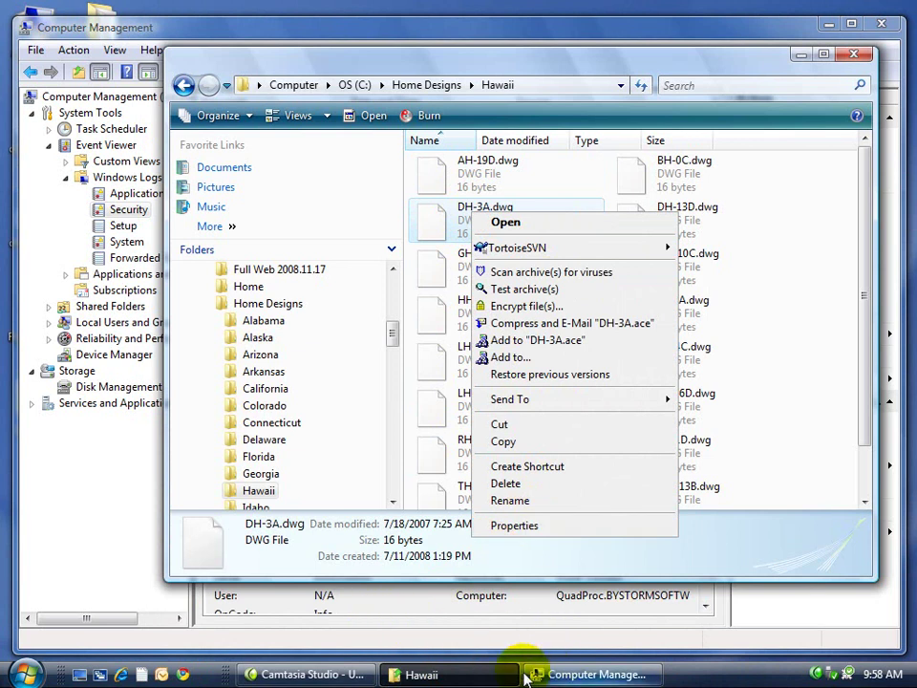
{"action": "left_click", "coordinate": [55, 678]}
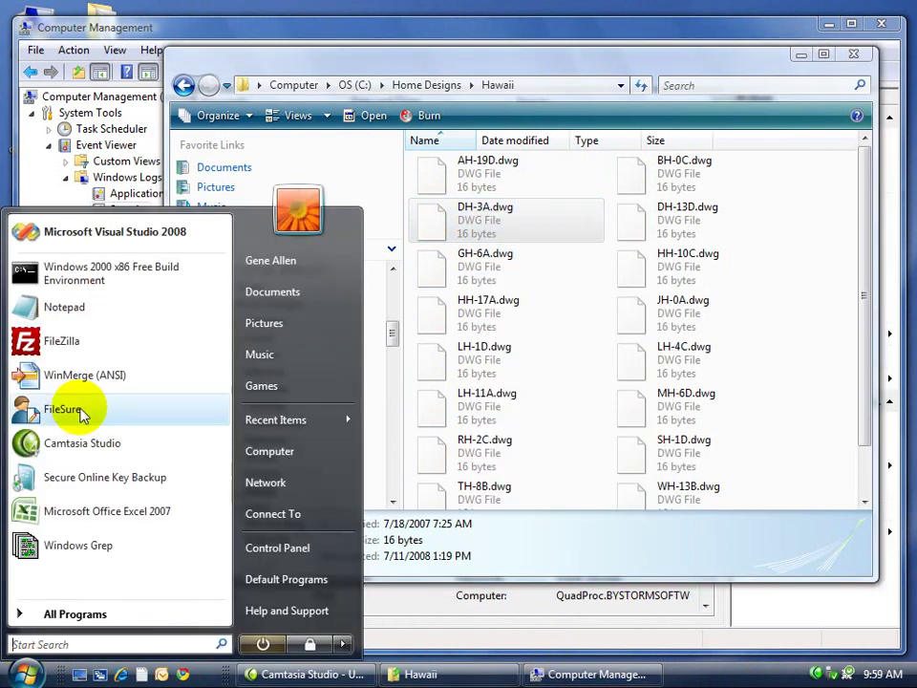
{"action": "left_click", "coordinate": [57, 303]}
{"action": "key", "text": "alt+Tab"}
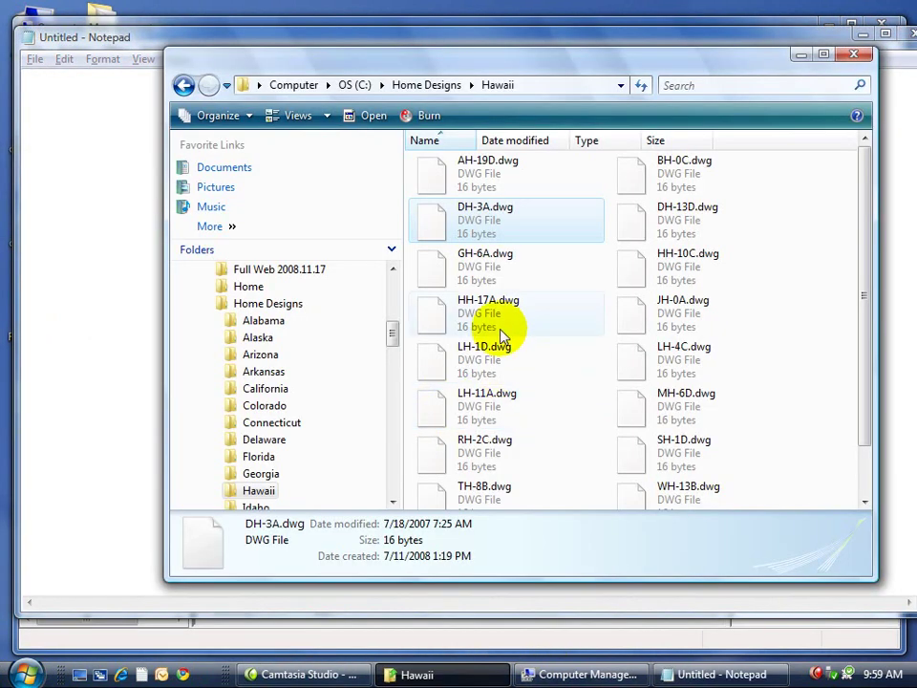
{"action": "left_click_drag", "start_coordinate": [473, 222], "coordinate": [84, 215]}
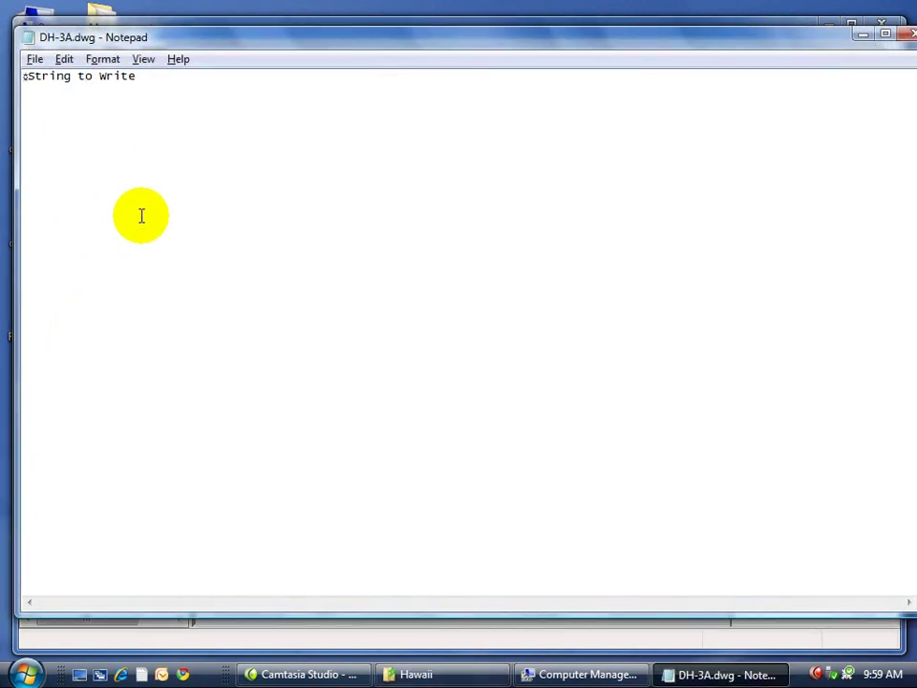
Return to Computer Management, refresh the Security log and look through the events logged for opening DH-3A.dwg.
{"action": "key", "text": "alt+Tab"}
{"action": "key", "text": "alt+Tab"}
{"action": "key", "text": "alt+Tab"}
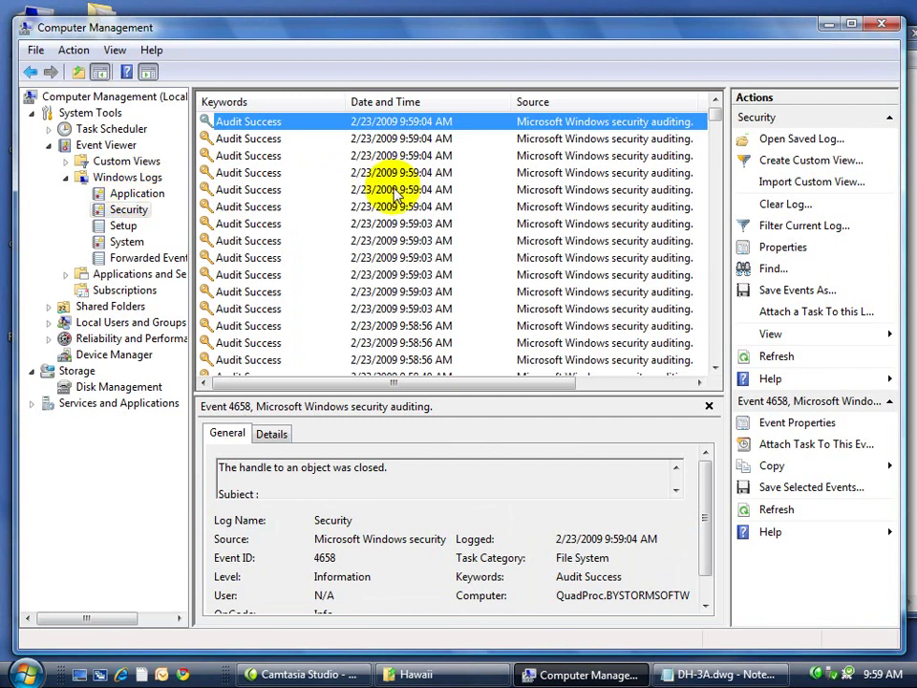
{"action": "left_click", "coordinate": [436, 207]}
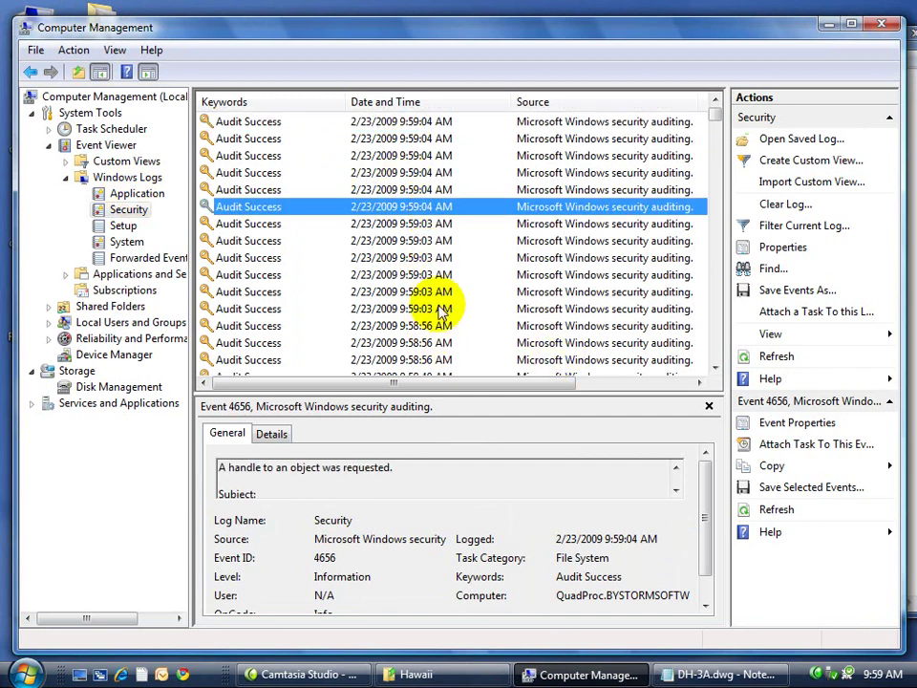
{"action": "key", "text": "alt+Tab"}
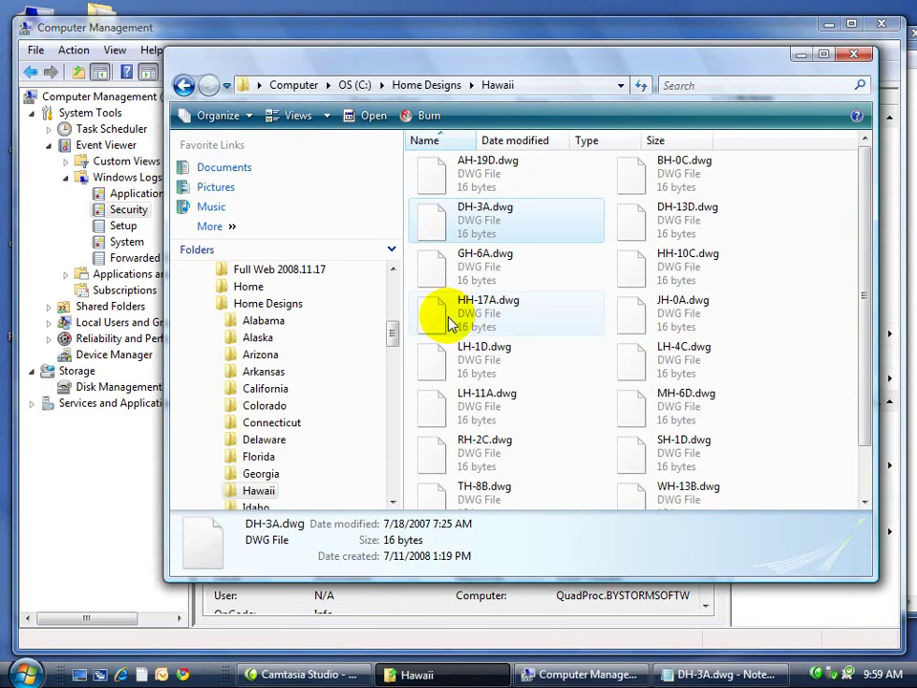
{"action": "key", "text": "alt+Tab"}
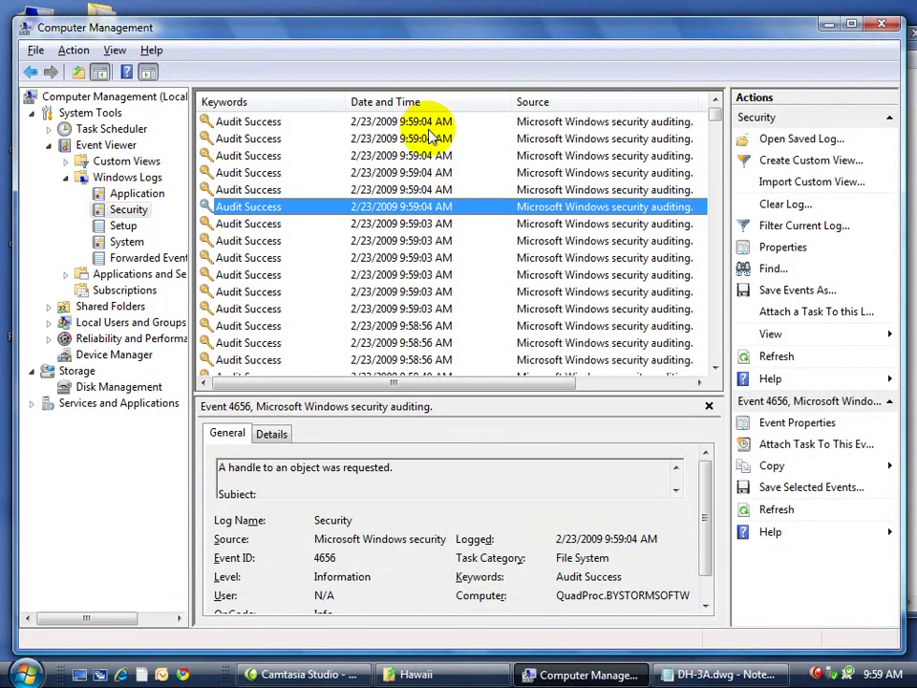
{"action": "key", "text": "alt+Tab"}
{"action": "key", "text": "Tab"}
{"action": "key", "text": "Escape"}
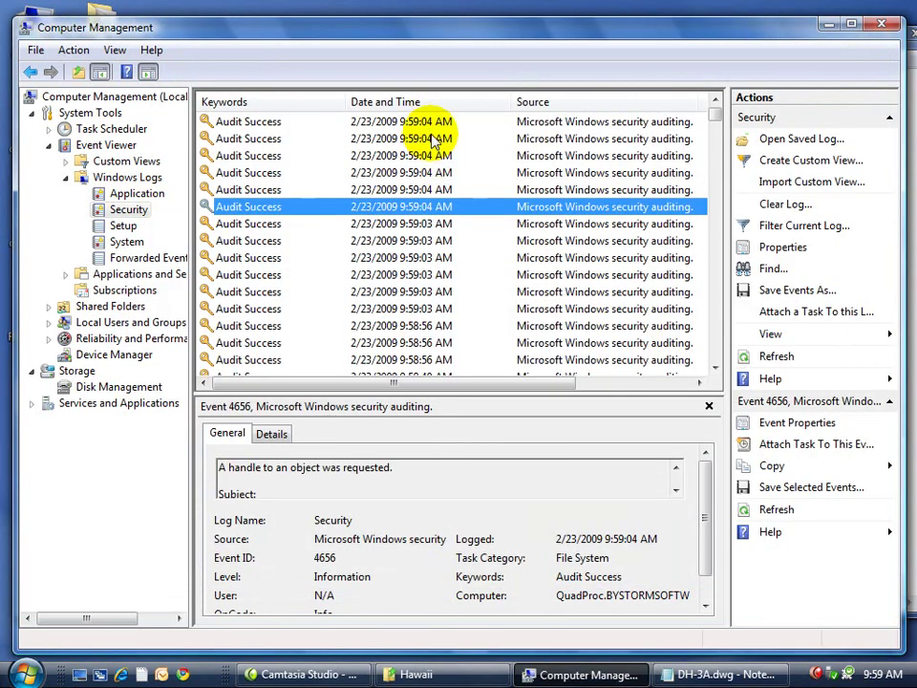
Open the newest Security event, compare it with the next older one and examine its description line.
{"action": "double_click", "coordinate": [432, 122]}
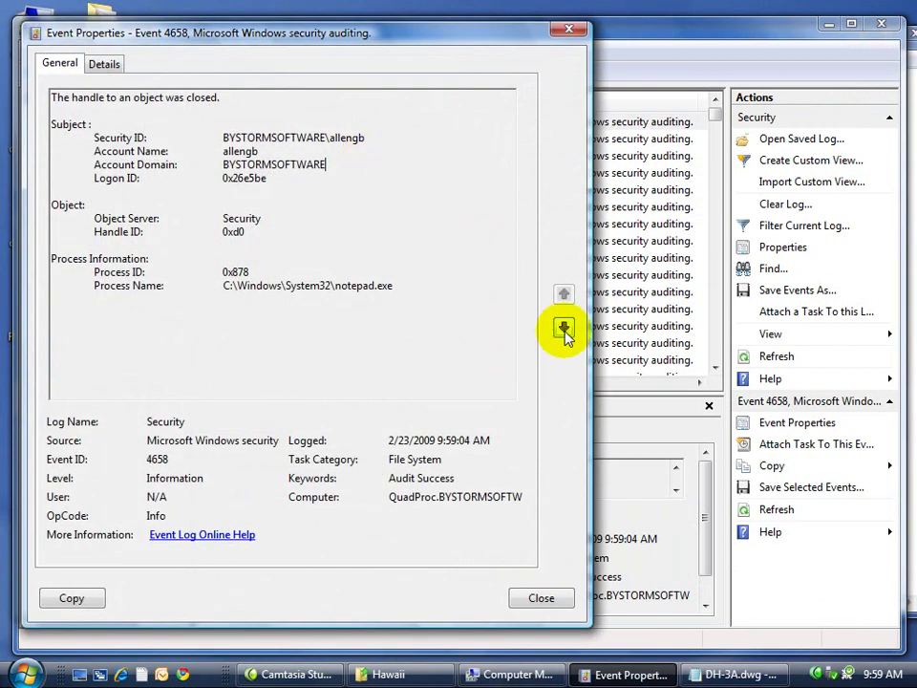
{"action": "left_click", "coordinate": [564, 329]}
{"action": "left_click", "coordinate": [563, 293]}
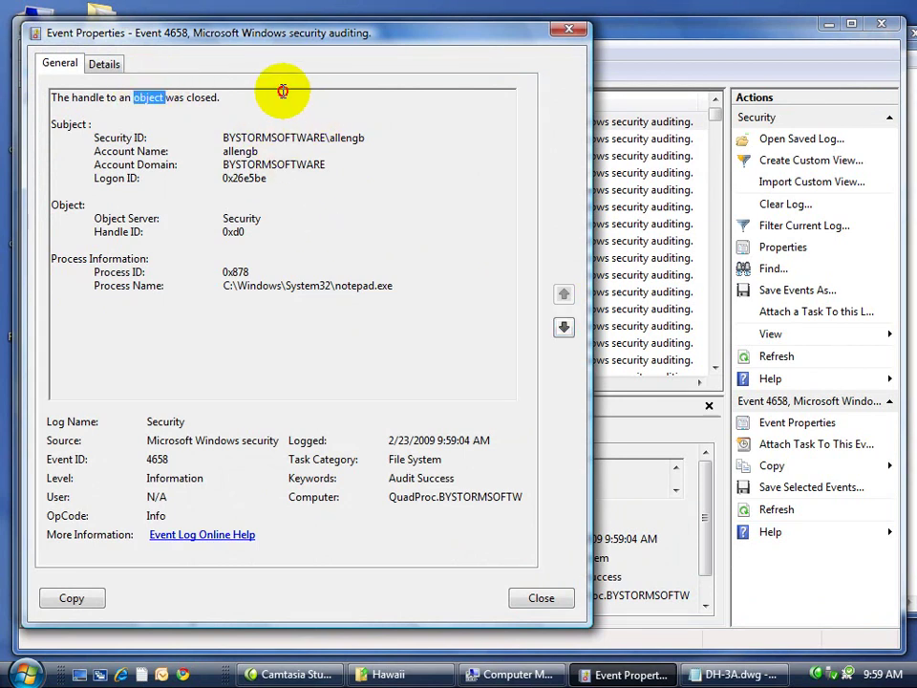
{"action": "left_click_drag", "start_coordinate": [277, 95], "coordinate": [11, 77]}
Examine the object name and access request information of the next two older Security events.
{"action": "left_click", "coordinate": [564, 328]}
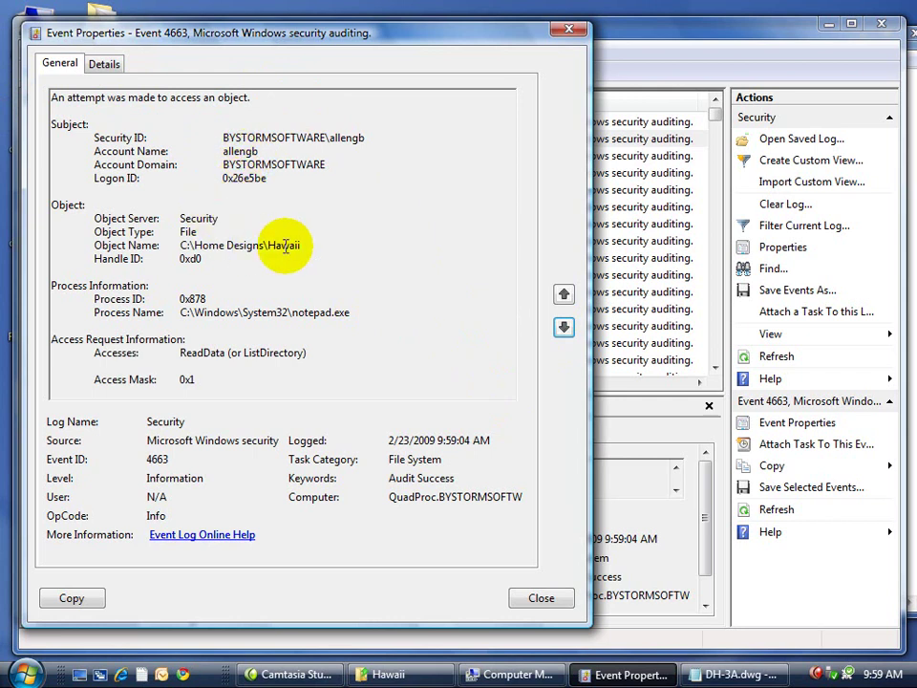
{"action": "left_click", "coordinate": [339, 348]}
{"action": "left_click_drag", "start_coordinate": [338, 348], "coordinate": [231, 350]}
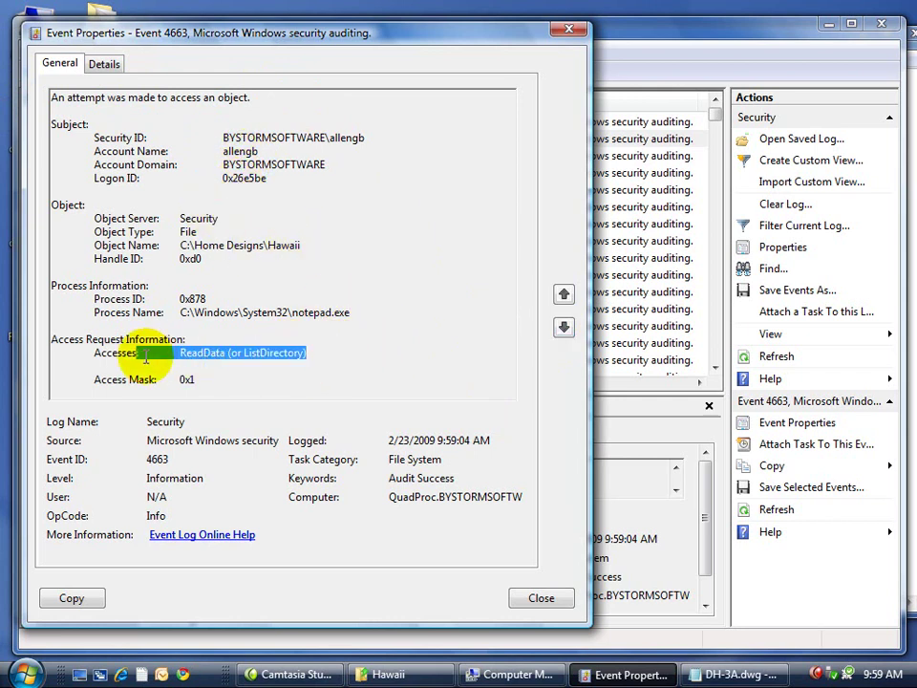
{"action": "left_click", "coordinate": [467, 297]}
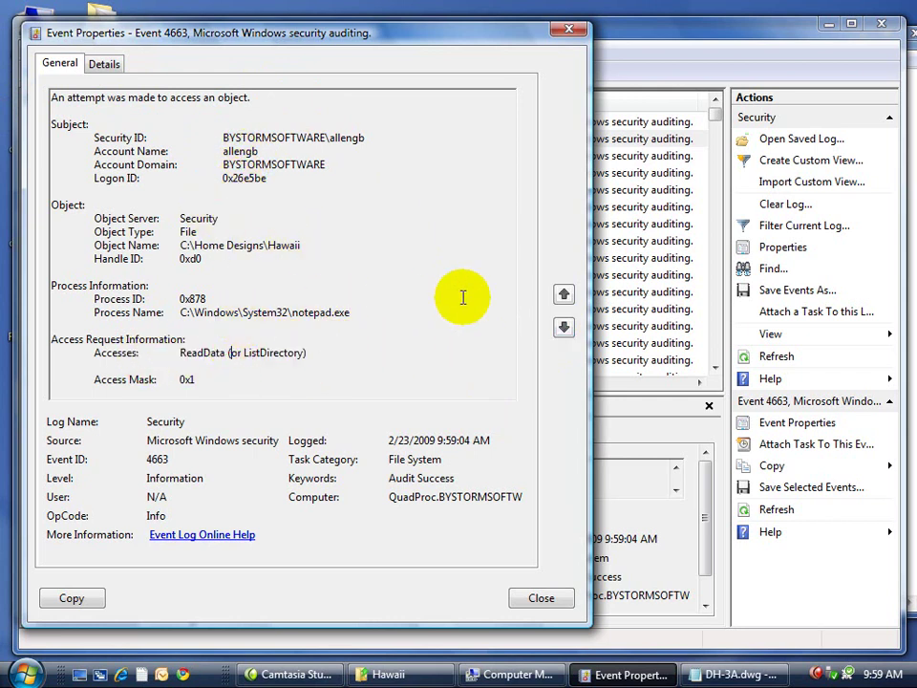
{"action": "left_click", "coordinate": [565, 328]}
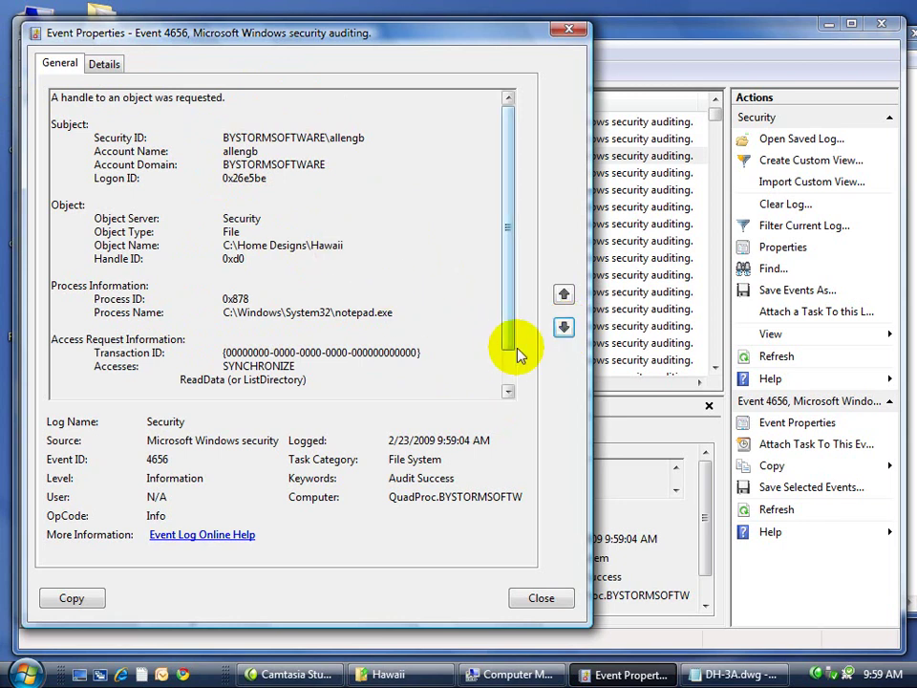
{"action": "scroll", "coordinate": [513, 371], "scroll_direction": "down", "scroll_amount": 1}
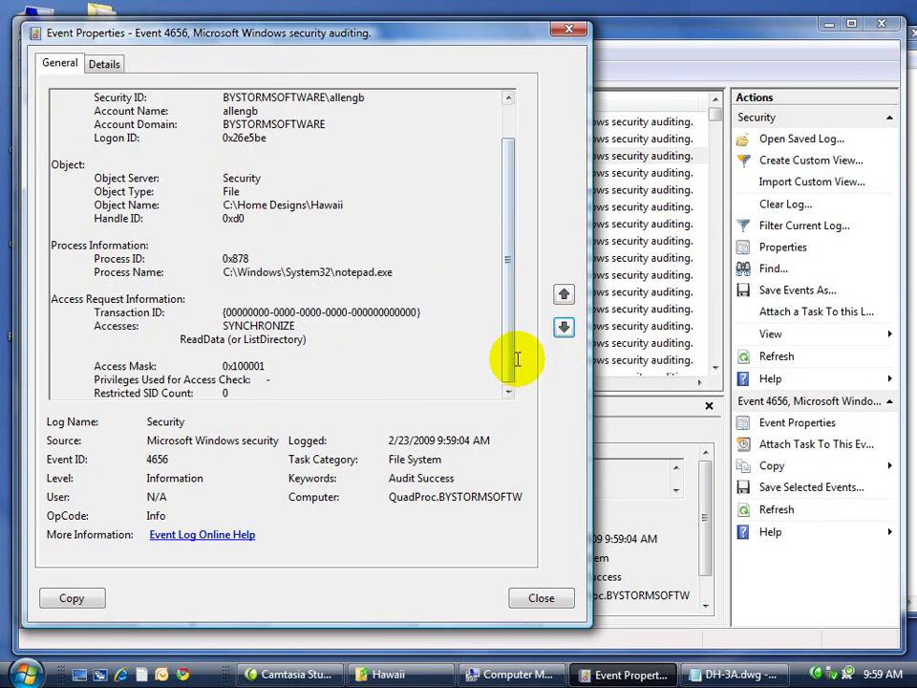
Examine the next three older Security events for Notepad's access to DH-3A.dwg, then close the event properties.
{"action": "left_click", "coordinate": [565, 328]}
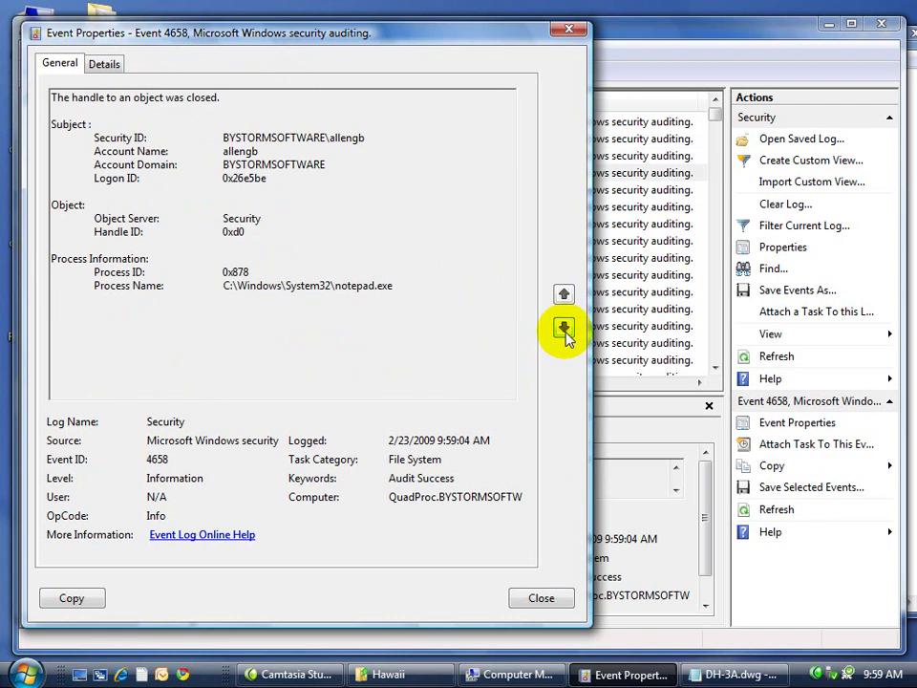
{"action": "left_click", "coordinate": [565, 329]}
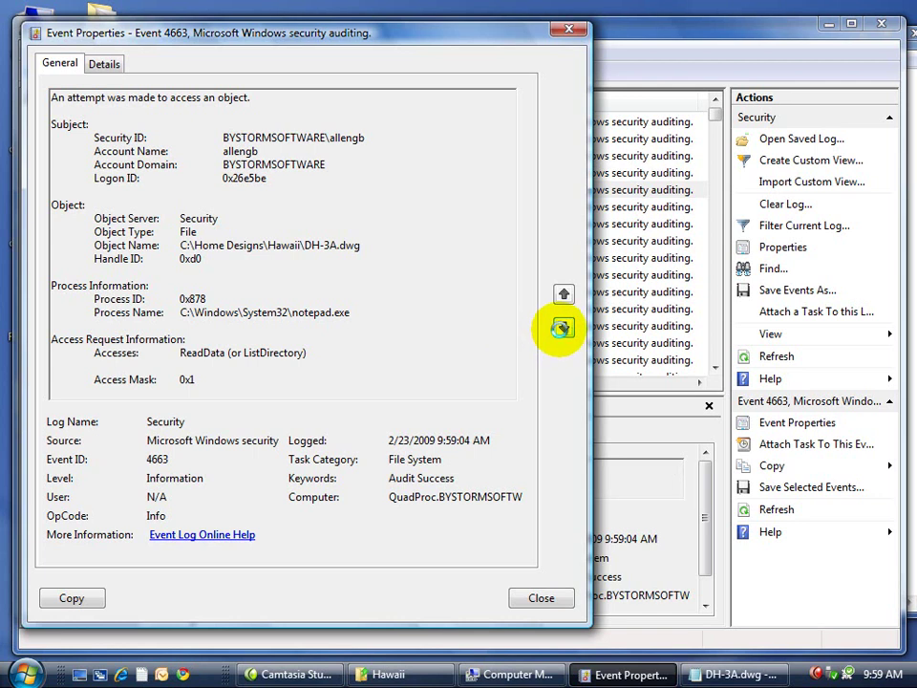
{"action": "left_click", "coordinate": [562, 329]}
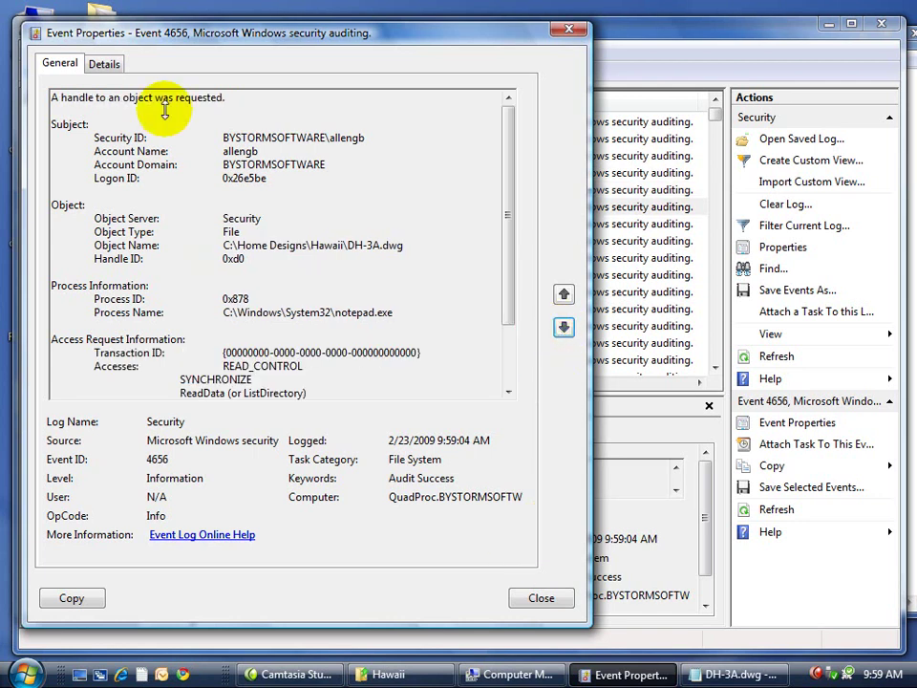
{"action": "left_click", "coordinate": [540, 597]}
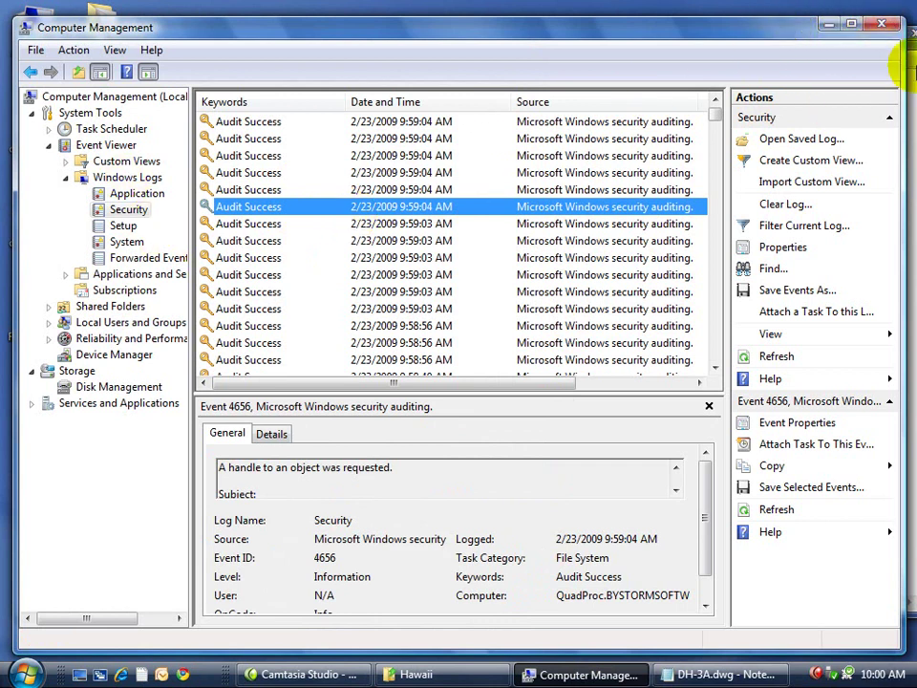
Close Computer Management and the Notepad window showing DH-3A.dwg, leaving the Hawaii folder open.
{"action": "left_click", "coordinate": [883, 29]}
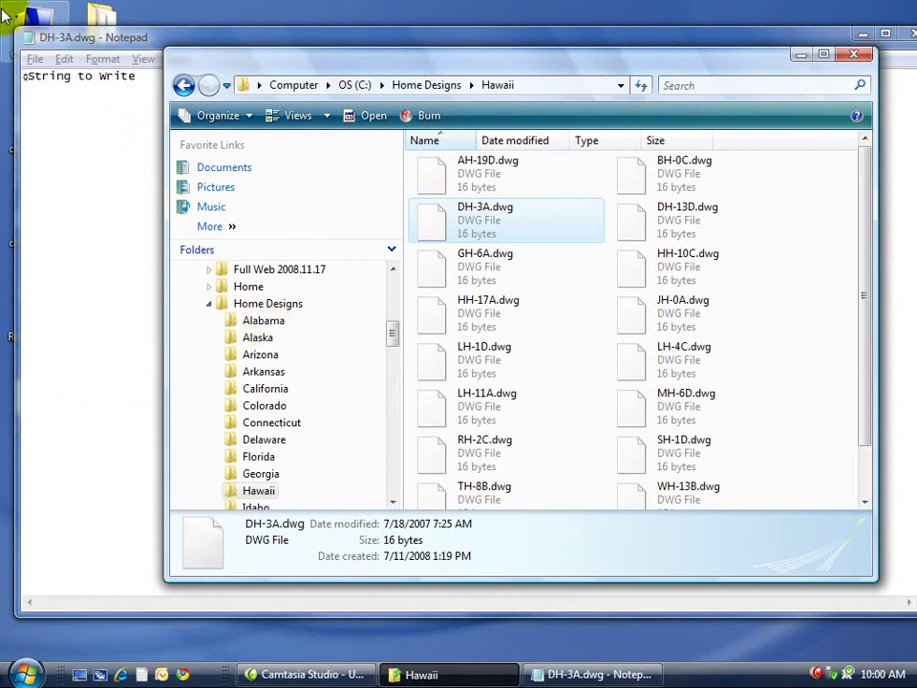
{"action": "double_click", "coordinate": [24, 37]}
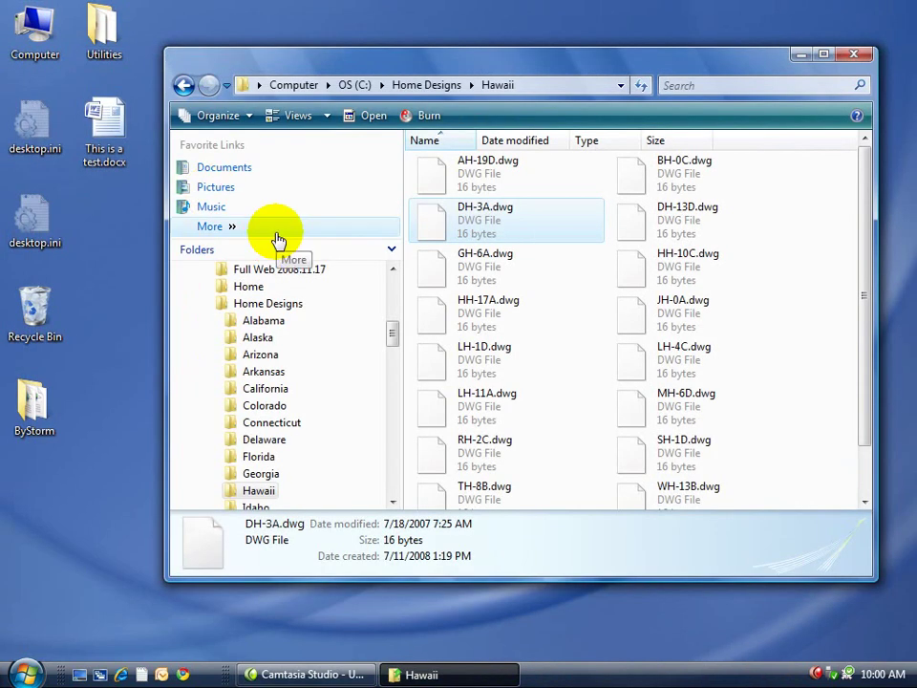